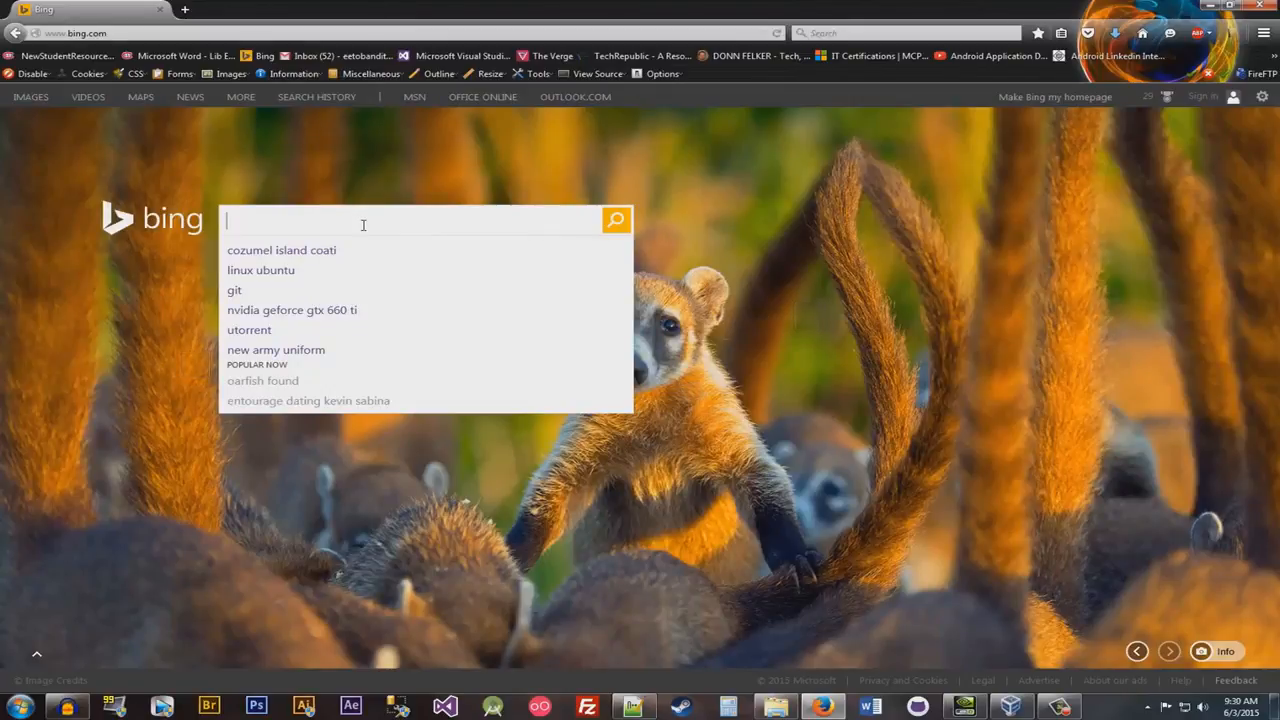
- Search the web for "linux ubuntu" and open the official Ubuntu site
{"action": "type", "text": "linux"}
{"action": "key", "text": "Down"}
{"action": "key", "text": "Return"}
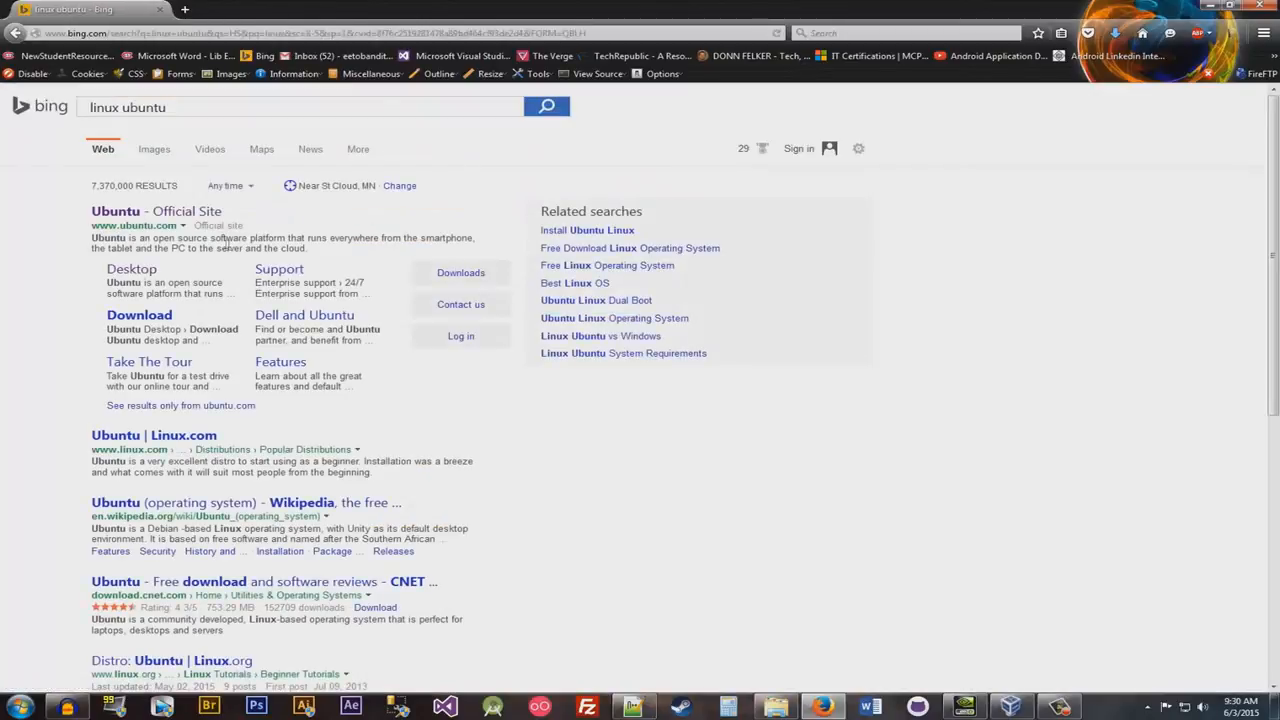
{"action": "left_click", "coordinate": [178, 217]}
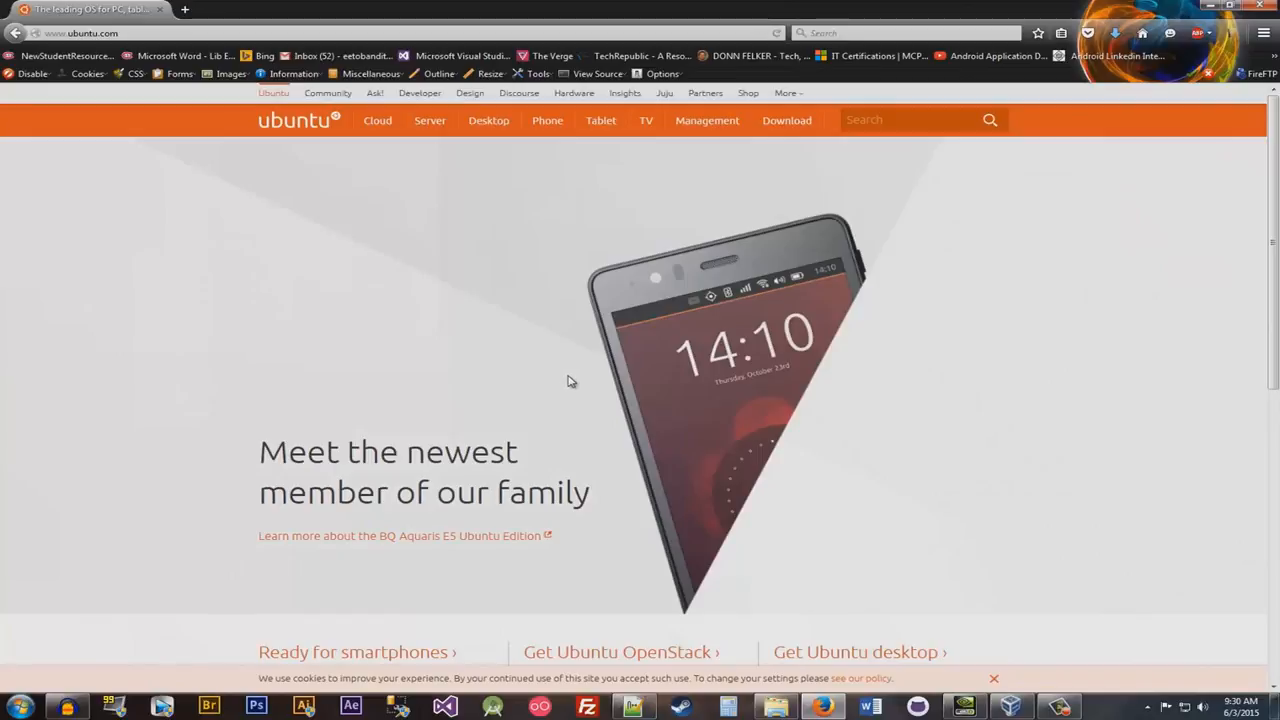
- Find the Get Ubuntu desktop section on the Ubuntu home page and open its download page
{"action": "scroll", "coordinate": [570, 381], "scroll_direction": "down", "scroll_amount": 3}
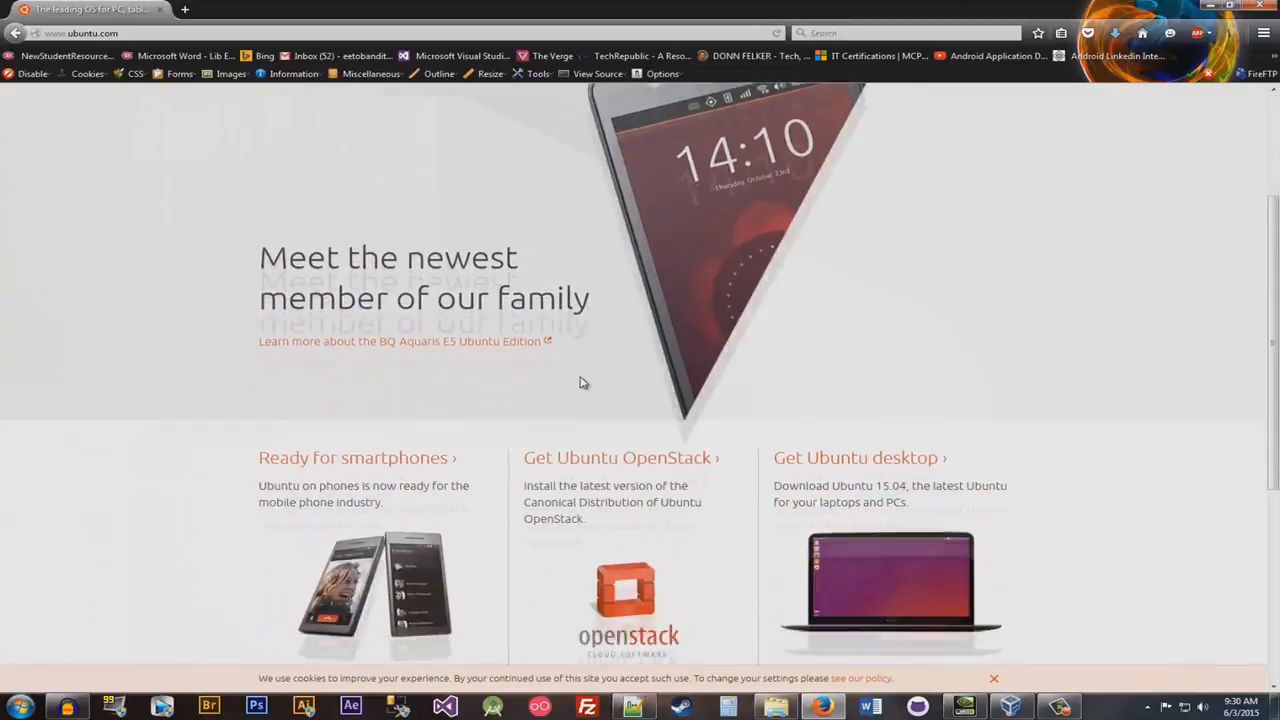
{"action": "scroll", "coordinate": [585, 383], "scroll_direction": "down", "scroll_amount": 1}
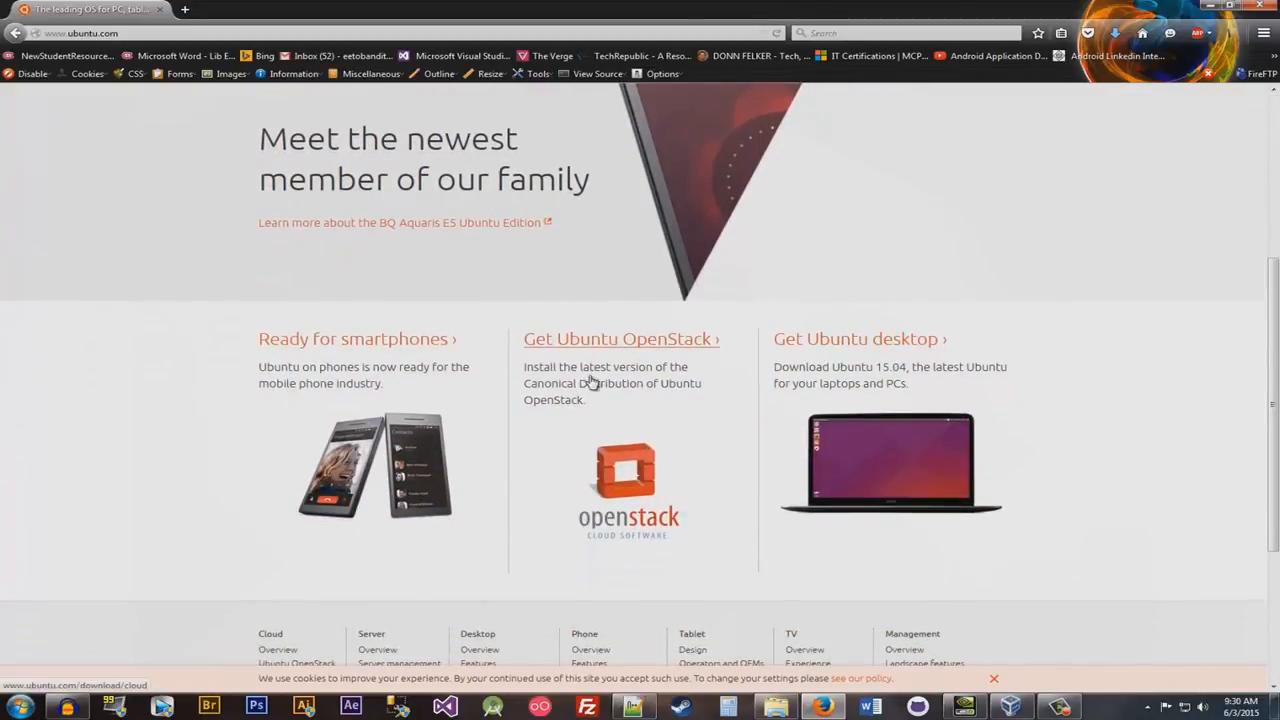
{"action": "scroll", "coordinate": [650, 380], "scroll_direction": "down", "scroll_amount": 1}
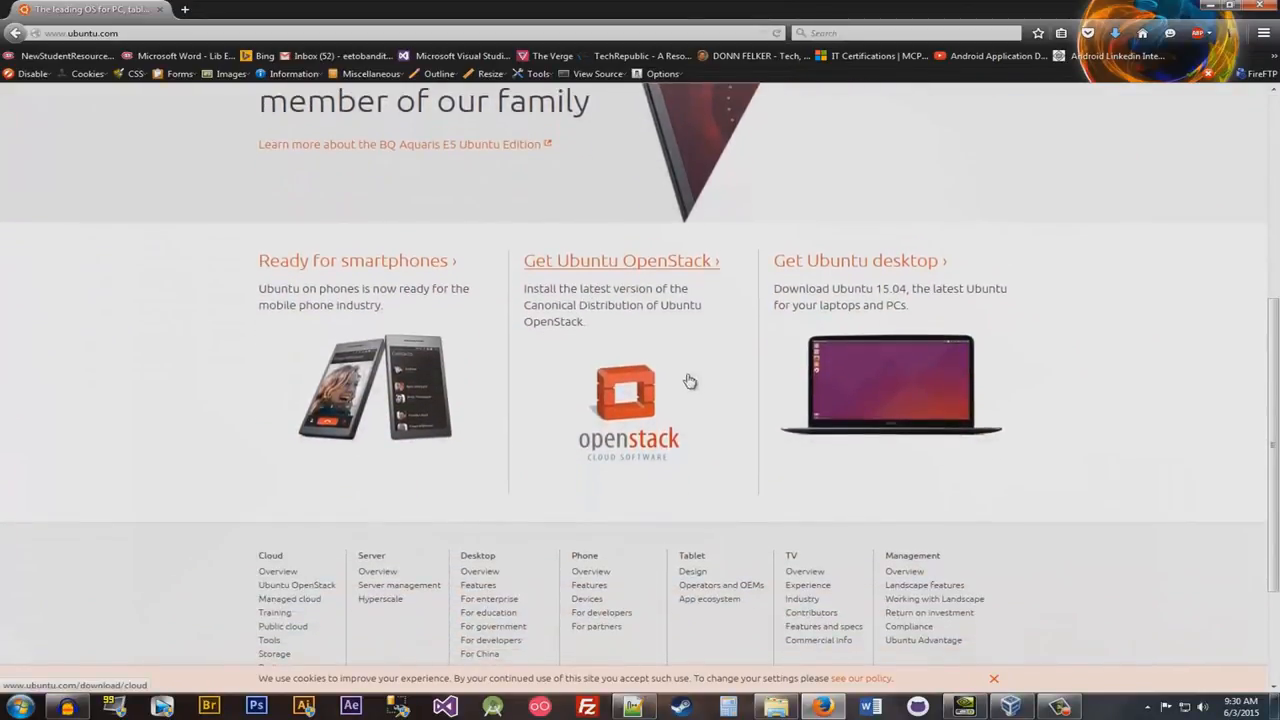
{"action": "left_click", "coordinate": [849, 264]}
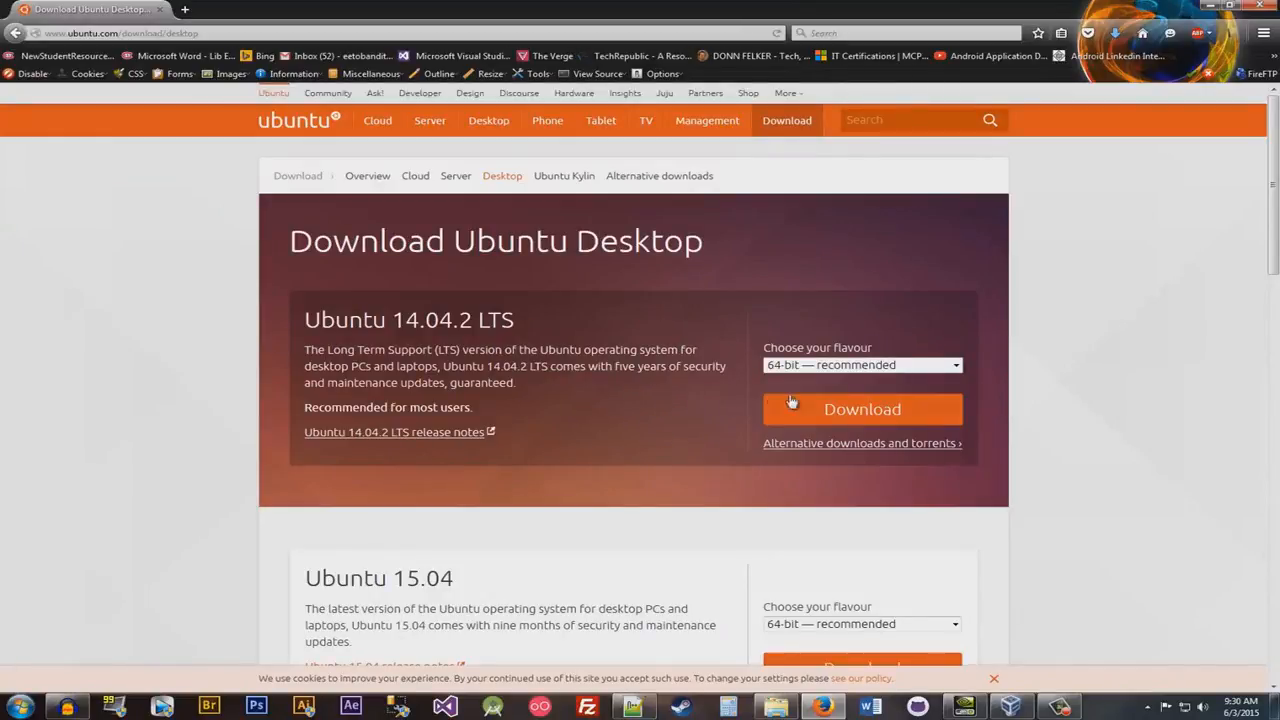
- Request the 64-bit Ubuntu 14.04.2 LTS download without making a contribution, and cancel saving the file
{"action": "left_click", "coordinate": [821, 366]}
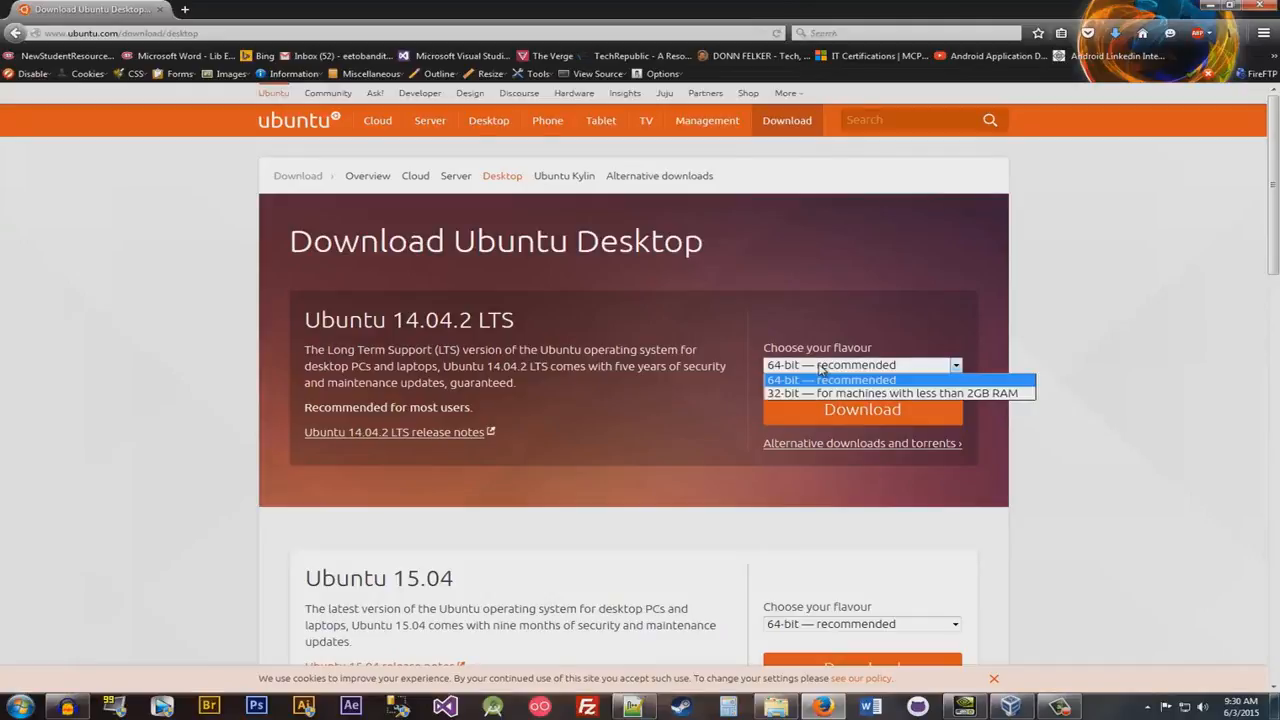
{"action": "left_click", "coordinate": [816, 380]}
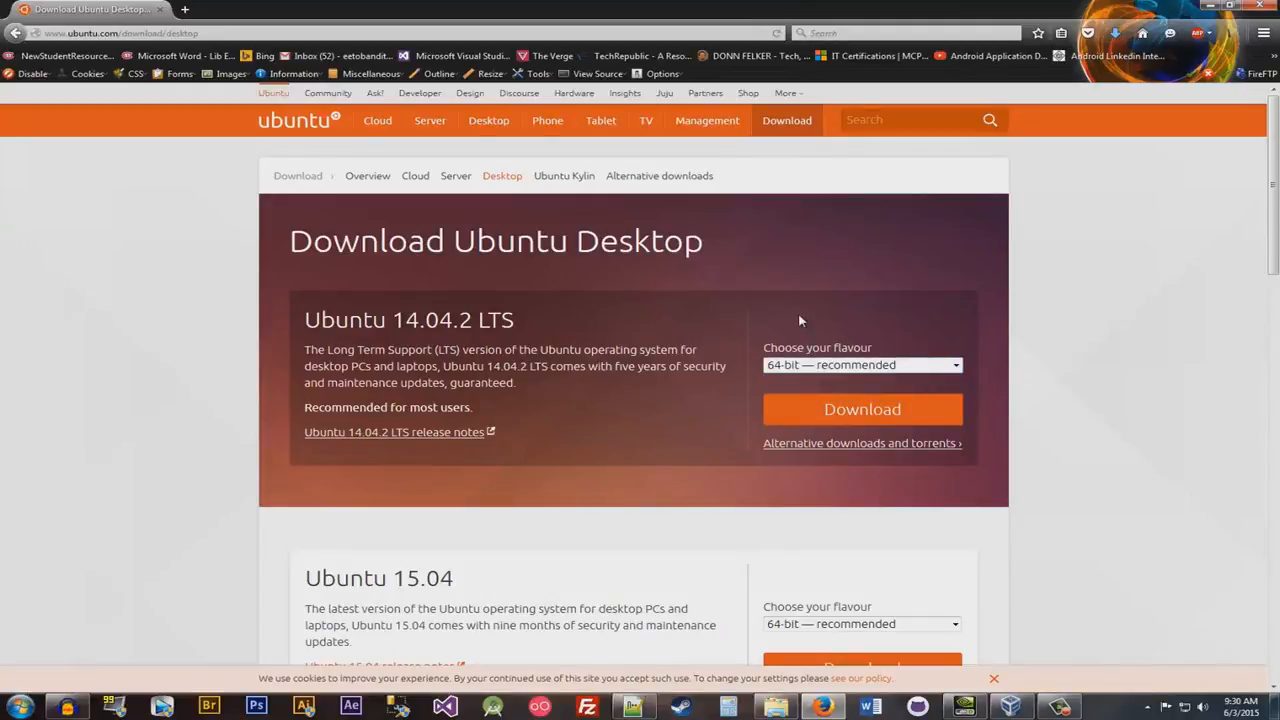
{"action": "left_click", "coordinate": [847, 410]}
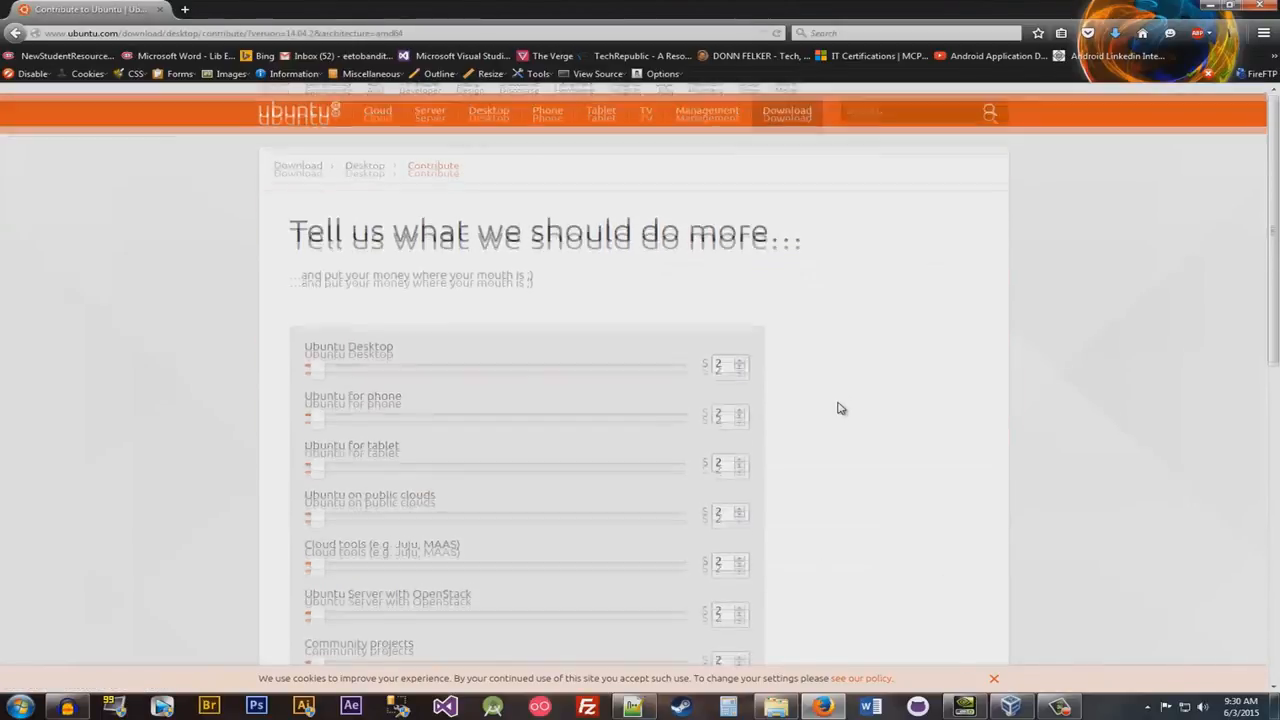
{"action": "scroll", "coordinate": [840, 408], "scroll_direction": "down", "scroll_amount": 3}
{"action": "scroll", "coordinate": [840, 408], "scroll_direction": "down", "scroll_amount": 2}
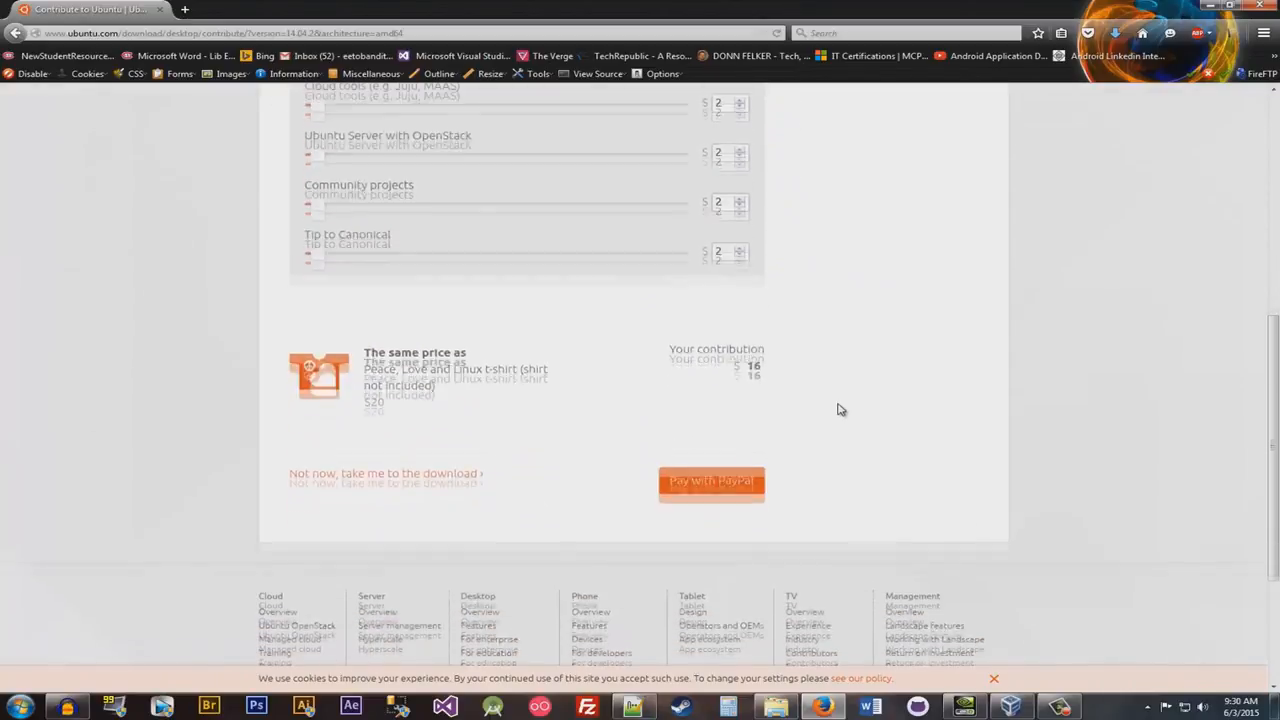
{"action": "left_click", "coordinate": [343, 471]}
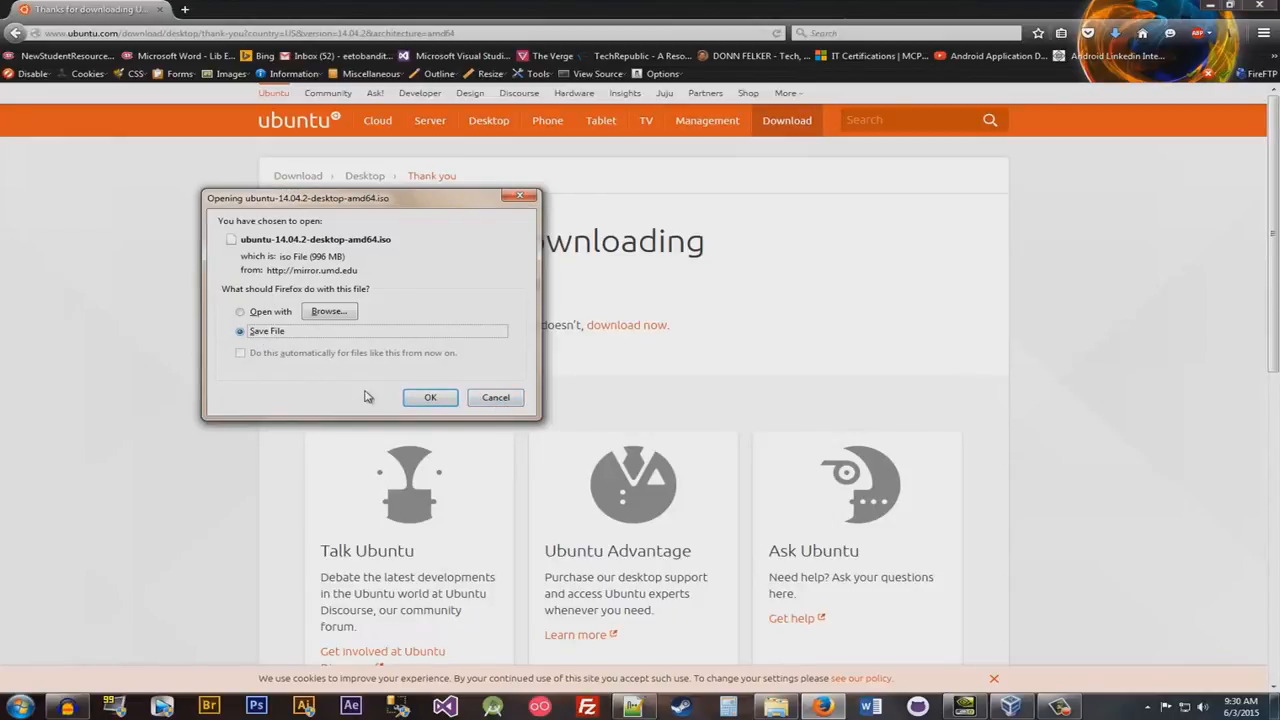
{"action": "left_click", "coordinate": [495, 397]}
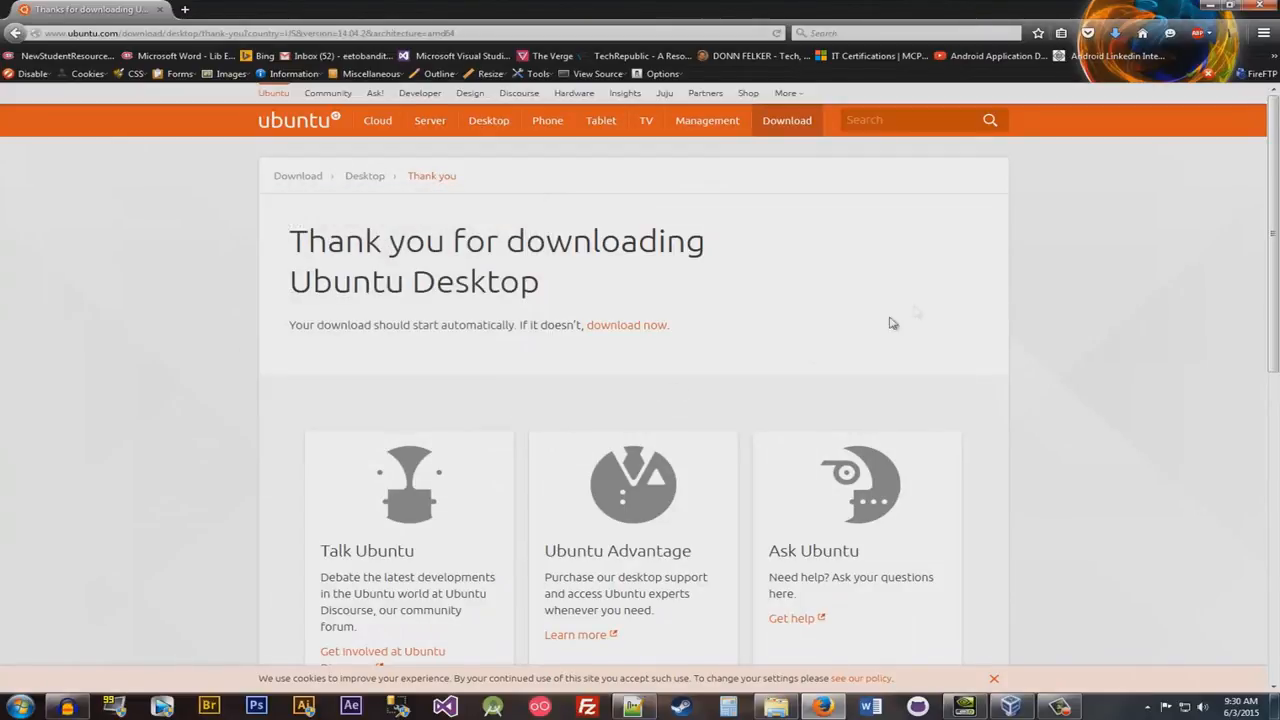
- Locate ubuntu-14.04.2-desktop-amd64.iso in the Downloads folder and select it
{"action": "left_click", "coordinate": [776, 706]}
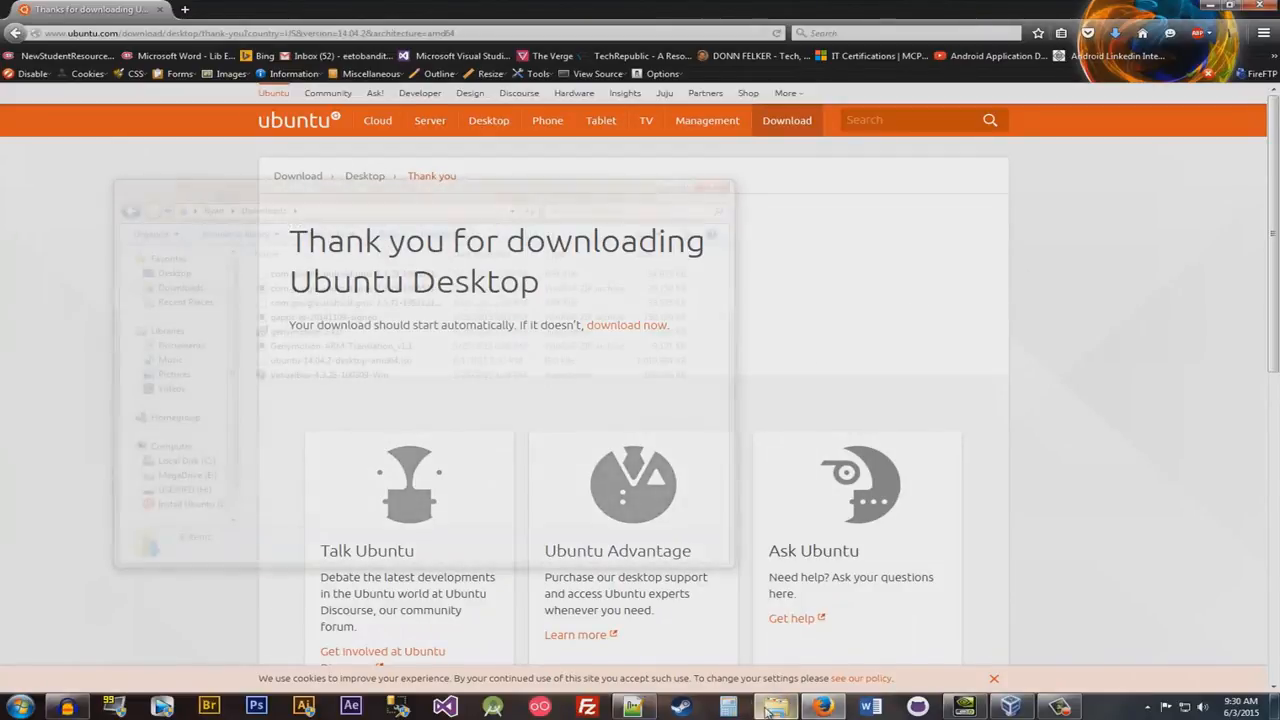
{"action": "left_click", "coordinate": [165, 287]}
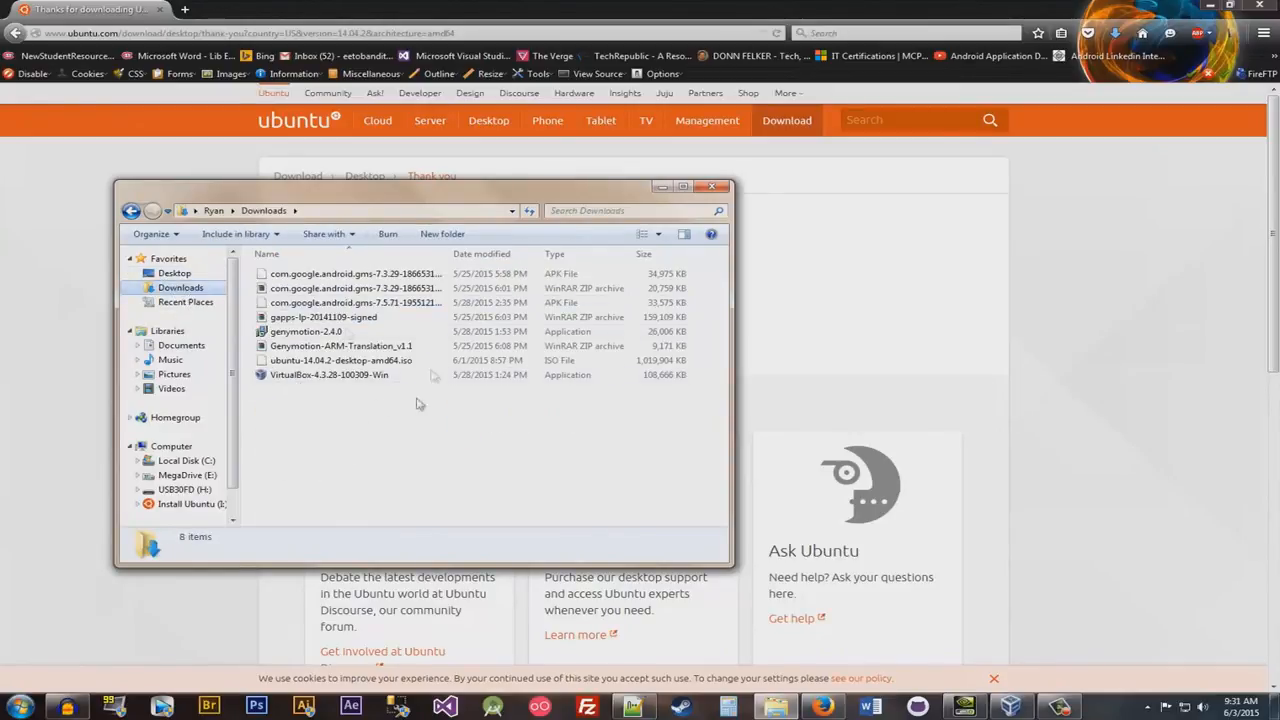
{"action": "left_click", "coordinate": [375, 365]}
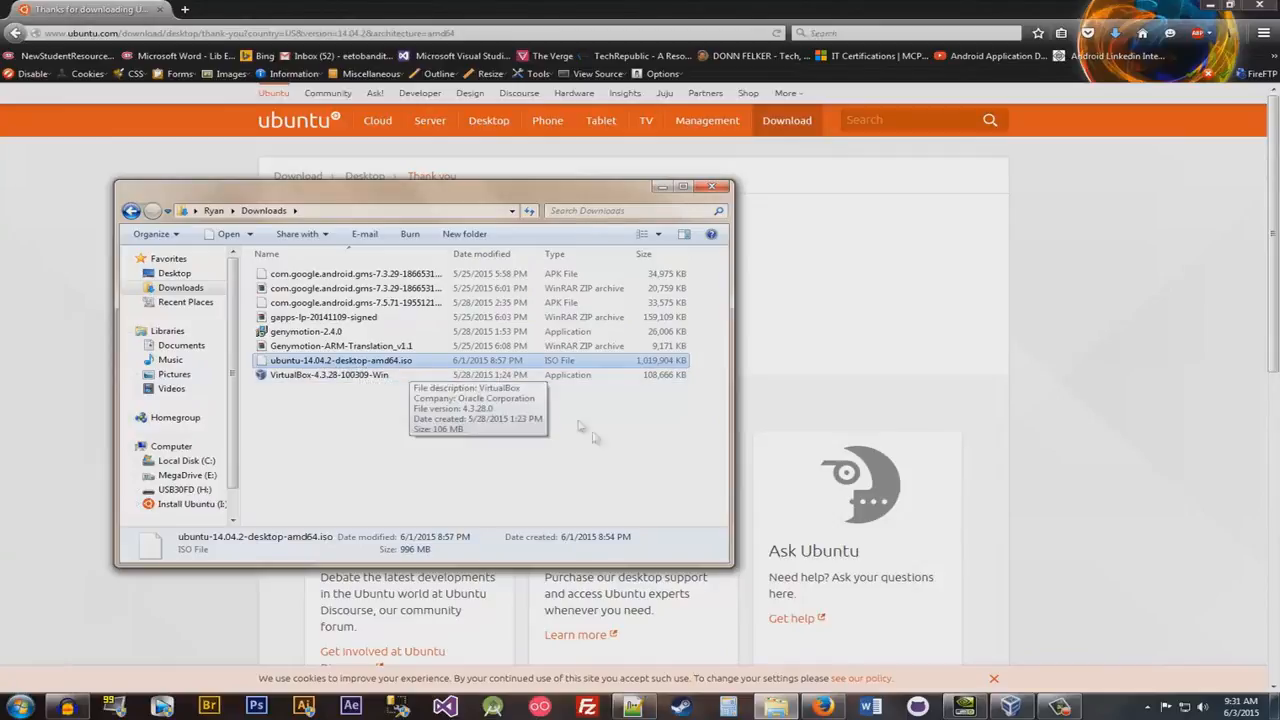
- Switch to Oracle VM VirtualBox Manager and open the storage settings of the VideooExample machine
{"action": "left_click", "coordinate": [22, 707]}
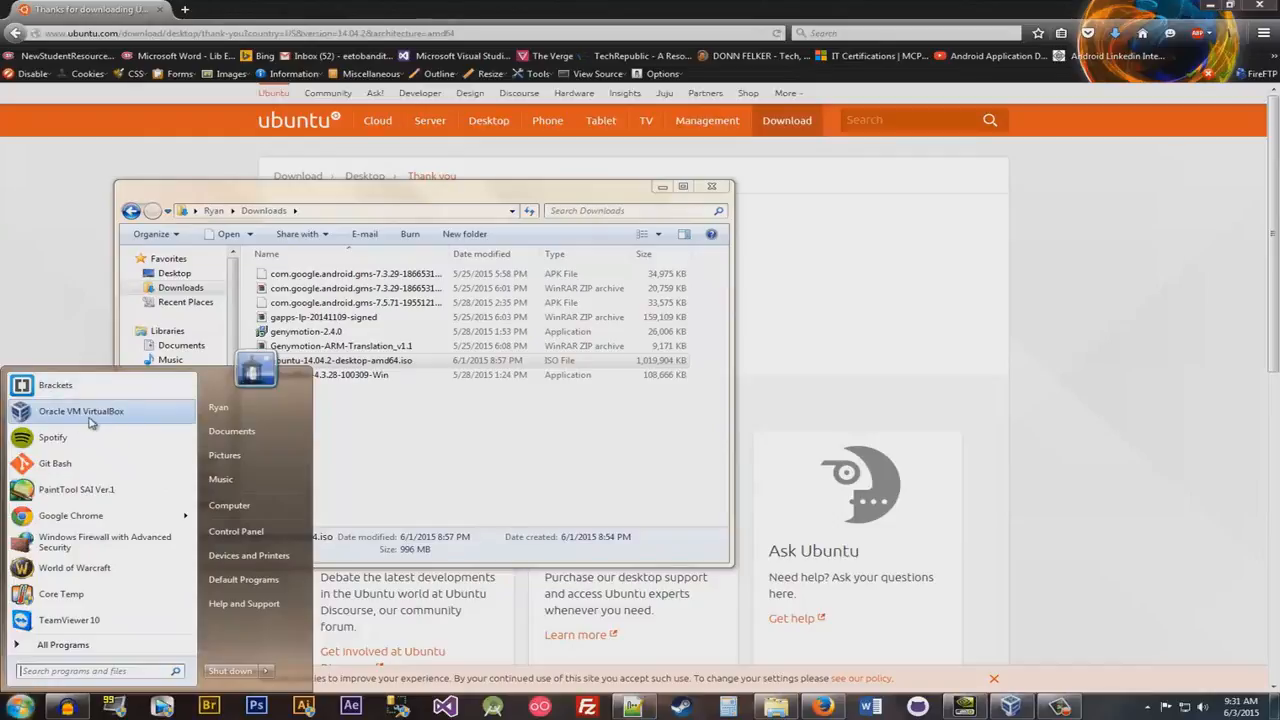
{"action": "left_click", "coordinate": [1028, 708]}
{"action": "left_click", "coordinate": [660, 346]}
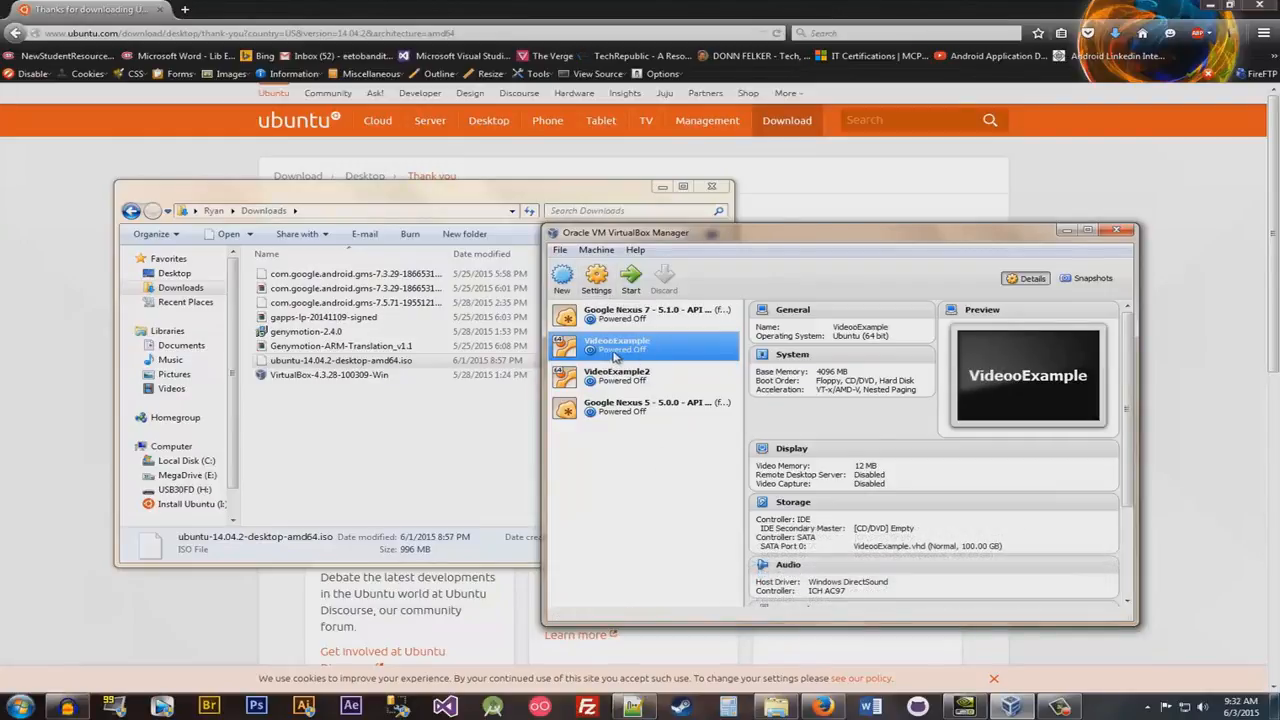
{"action": "left_click", "coordinate": [608, 292]}
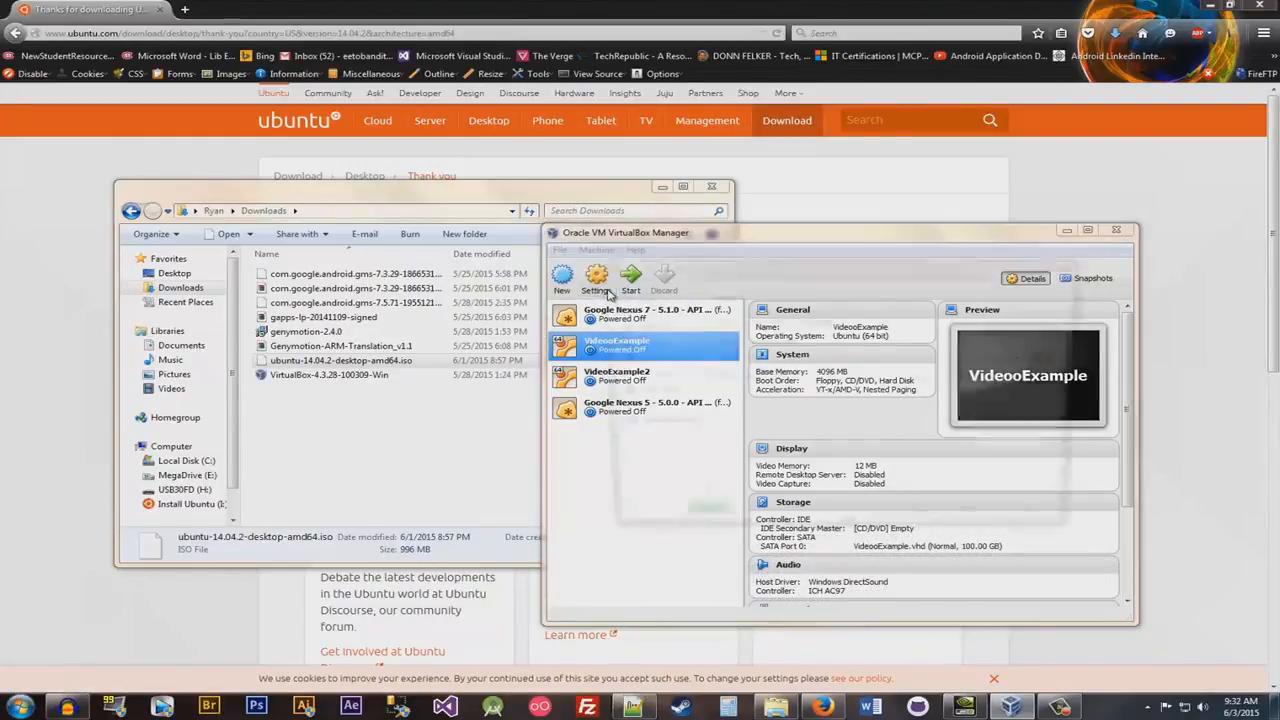
{"action": "left_click", "coordinate": [649, 344]}
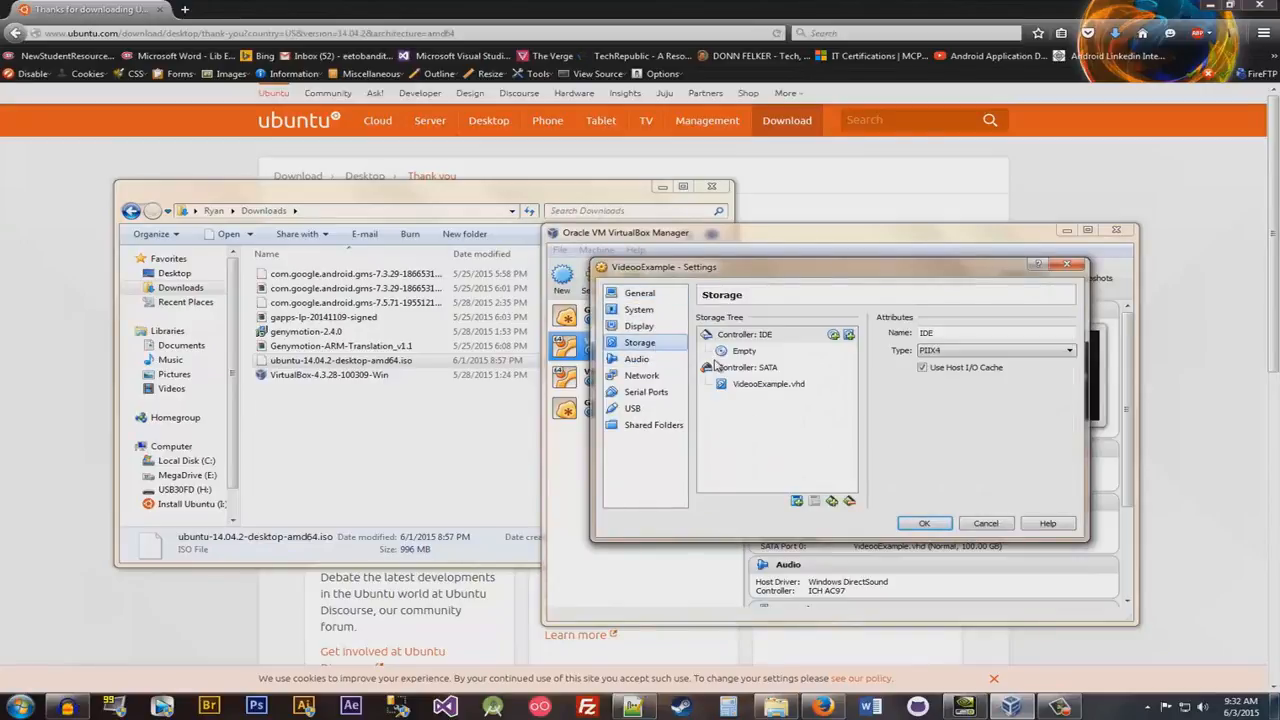
- Add a CD/DVD drive holding ubuntu-14.04.2-desktop-amd64.iso from Downloads to the IDE controller and apply the settings
{"action": "left_click", "coordinate": [742, 340]}
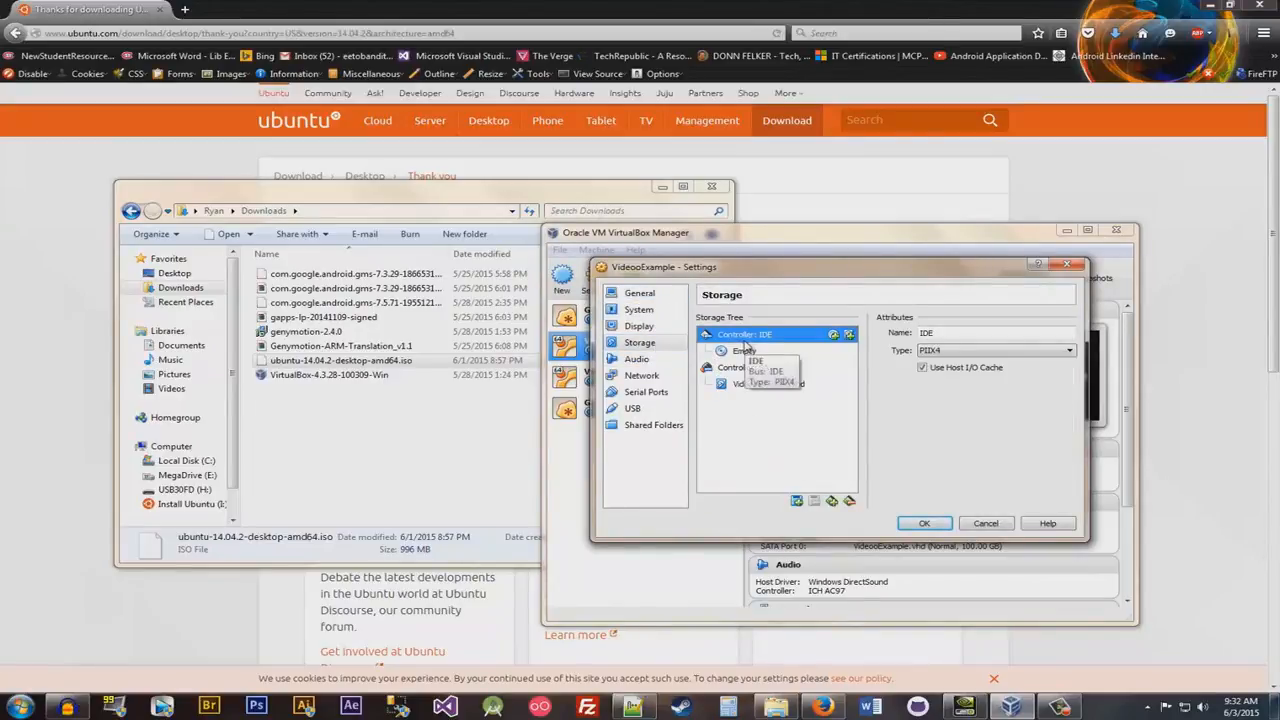
{"action": "left_click", "coordinate": [832, 336]}
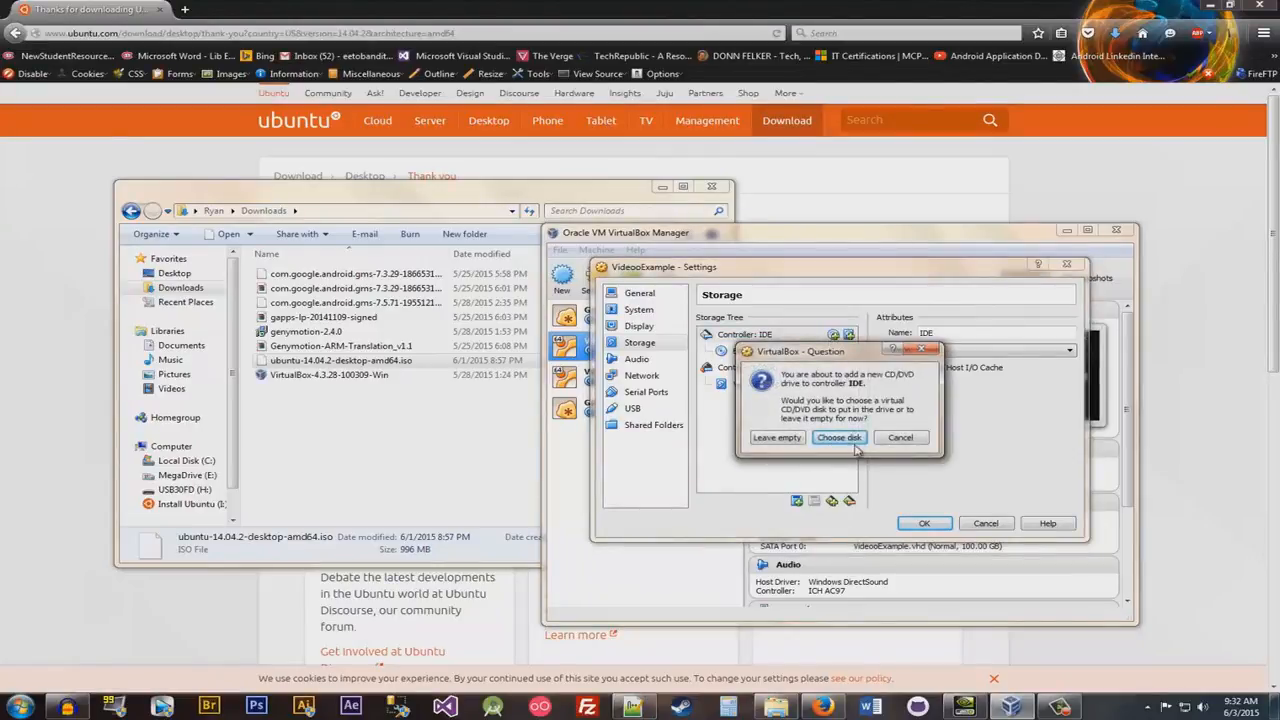
{"action": "left_click", "coordinate": [838, 437]}
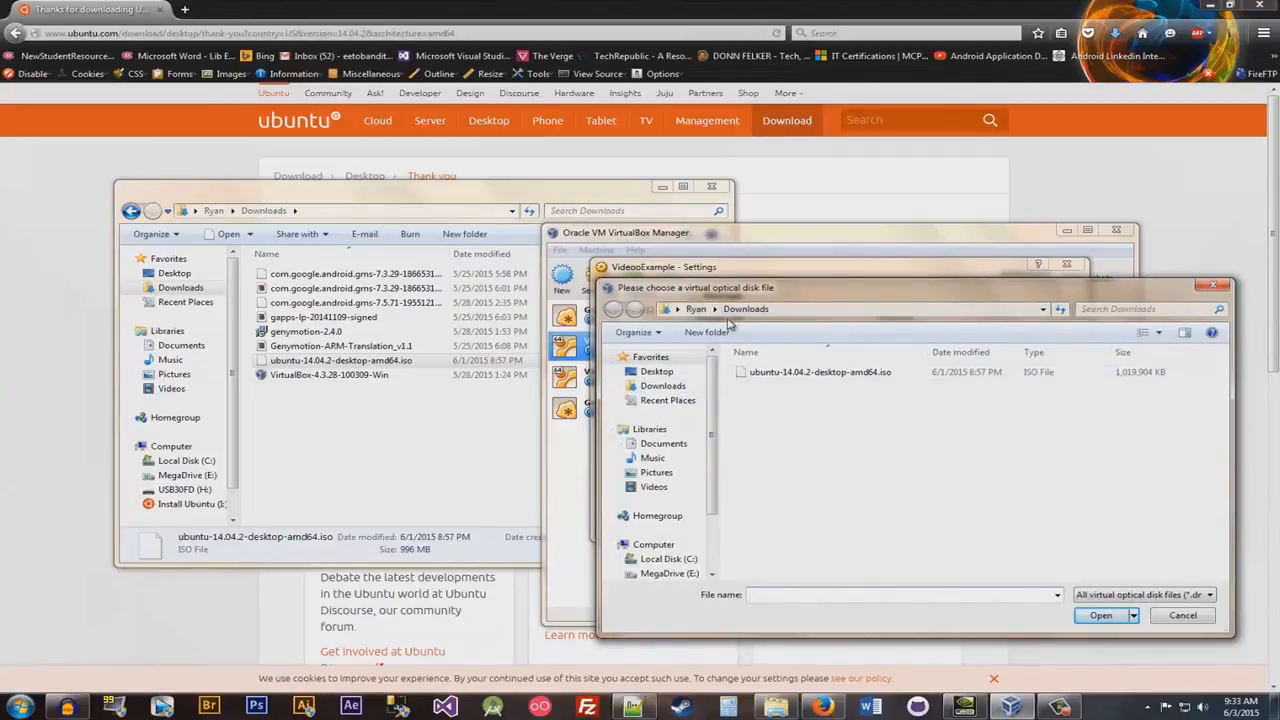
{"action": "left_click", "coordinate": [673, 392]}
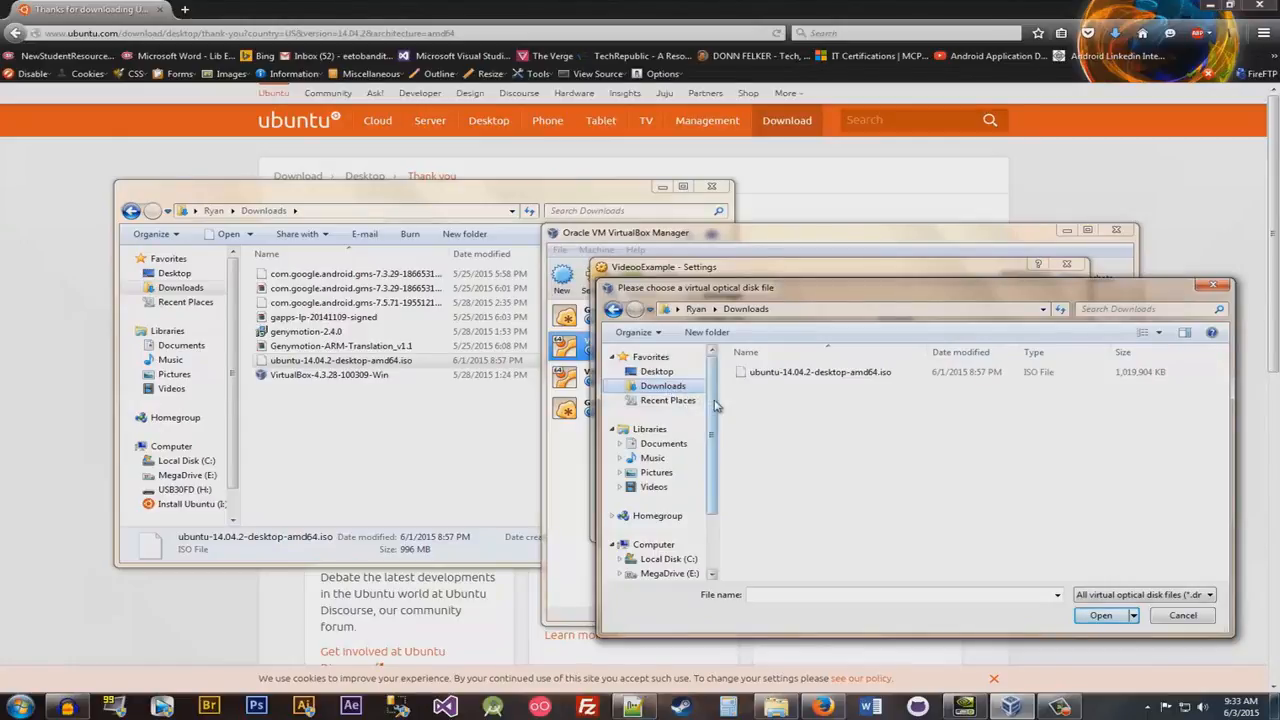
{"action": "left_click_drag", "start_coordinate": [716, 405], "coordinate": [716, 444]}
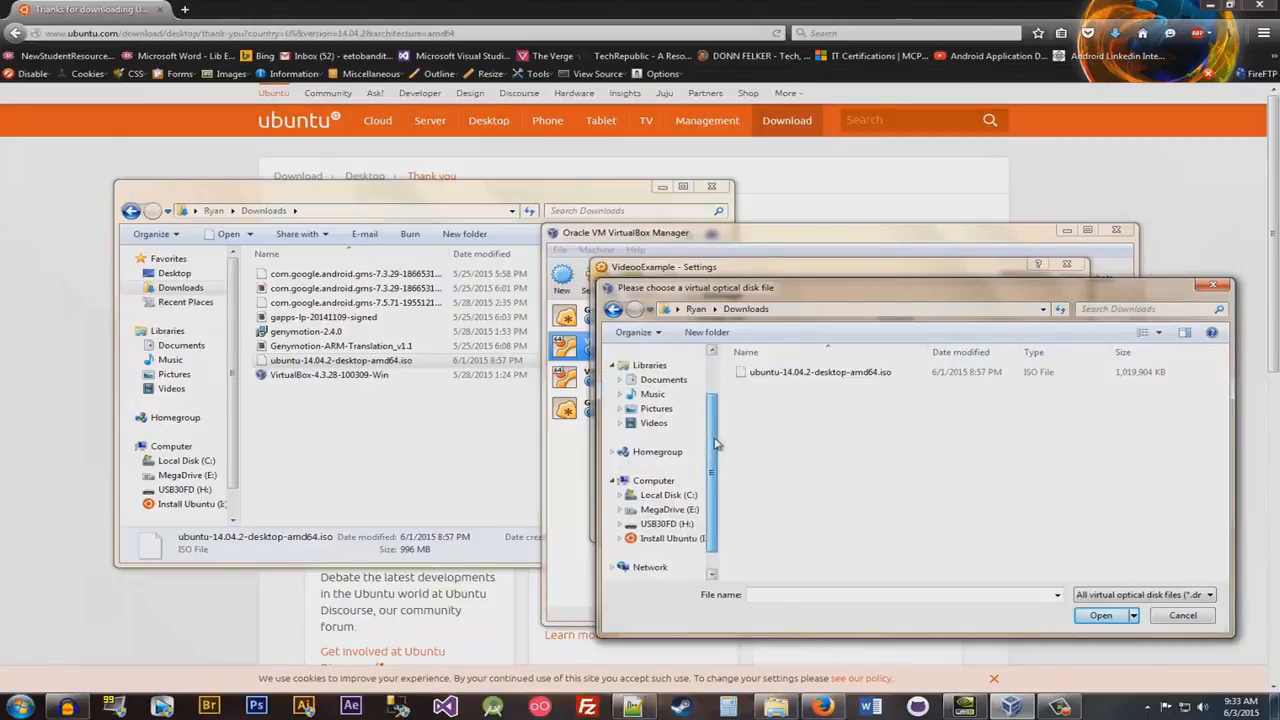
{"action": "left_click", "coordinate": [662, 496]}
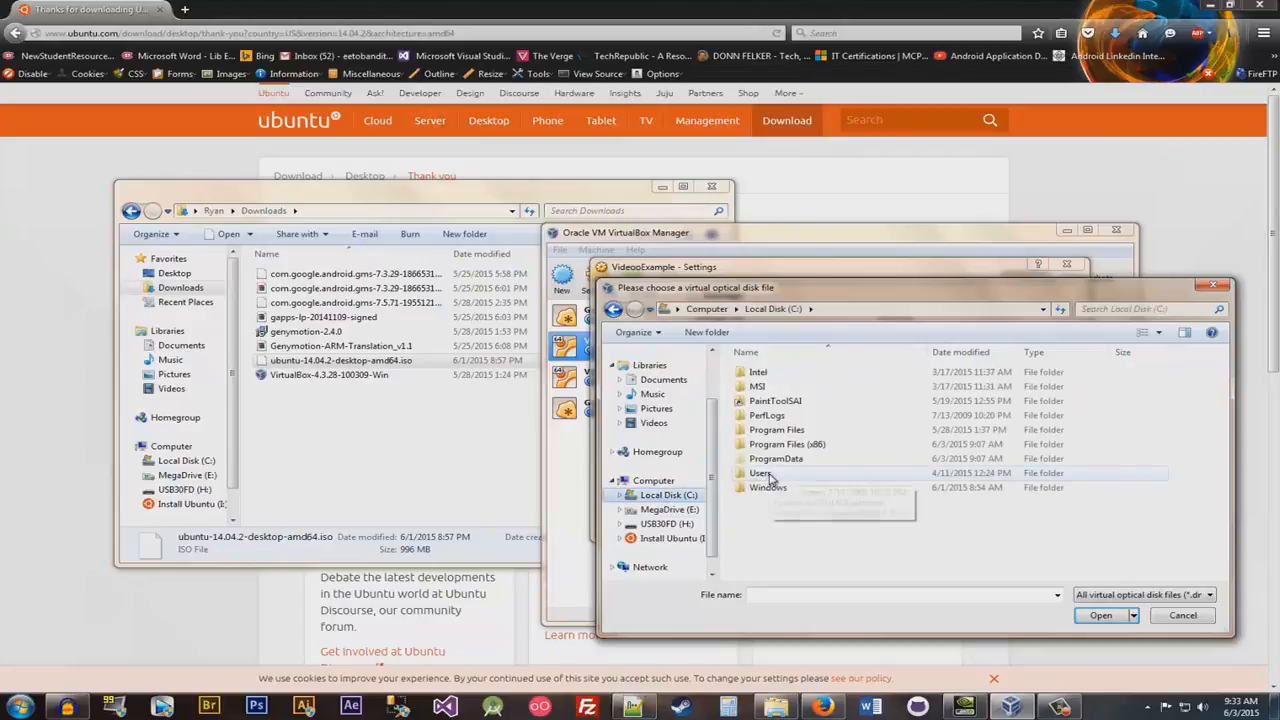
{"action": "scroll", "coordinate": [676, 440], "scroll_direction": "up", "scroll_amount": 3}
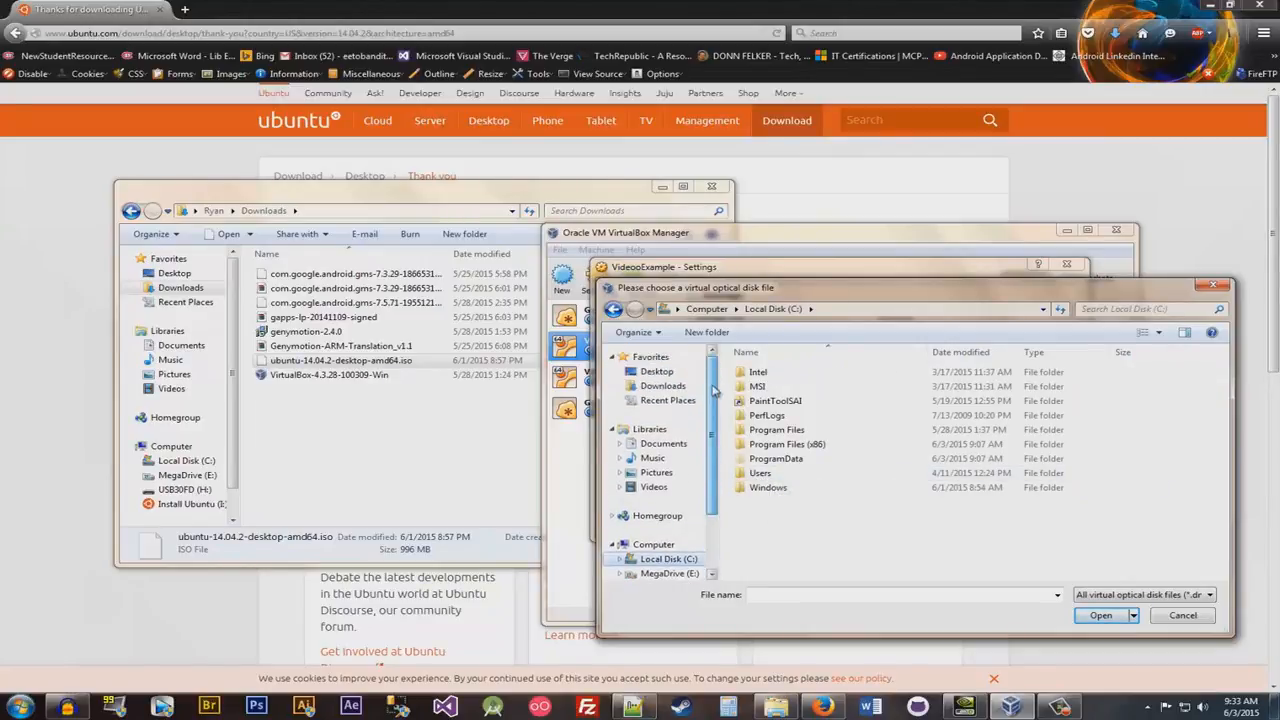
{"action": "left_click", "coordinate": [681, 389]}
{"action": "left_click", "coordinate": [790, 377]}
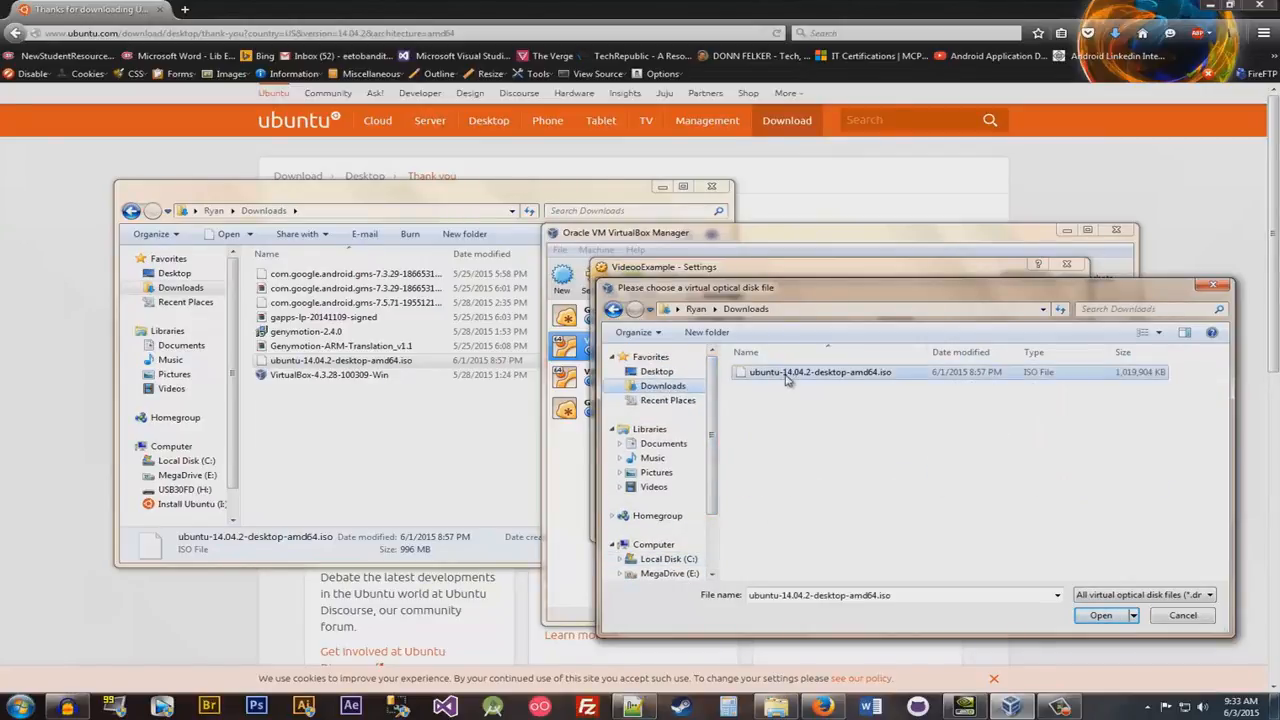
{"action": "left_click", "coordinate": [1097, 620]}
{"action": "left_click", "coordinate": [740, 353]}
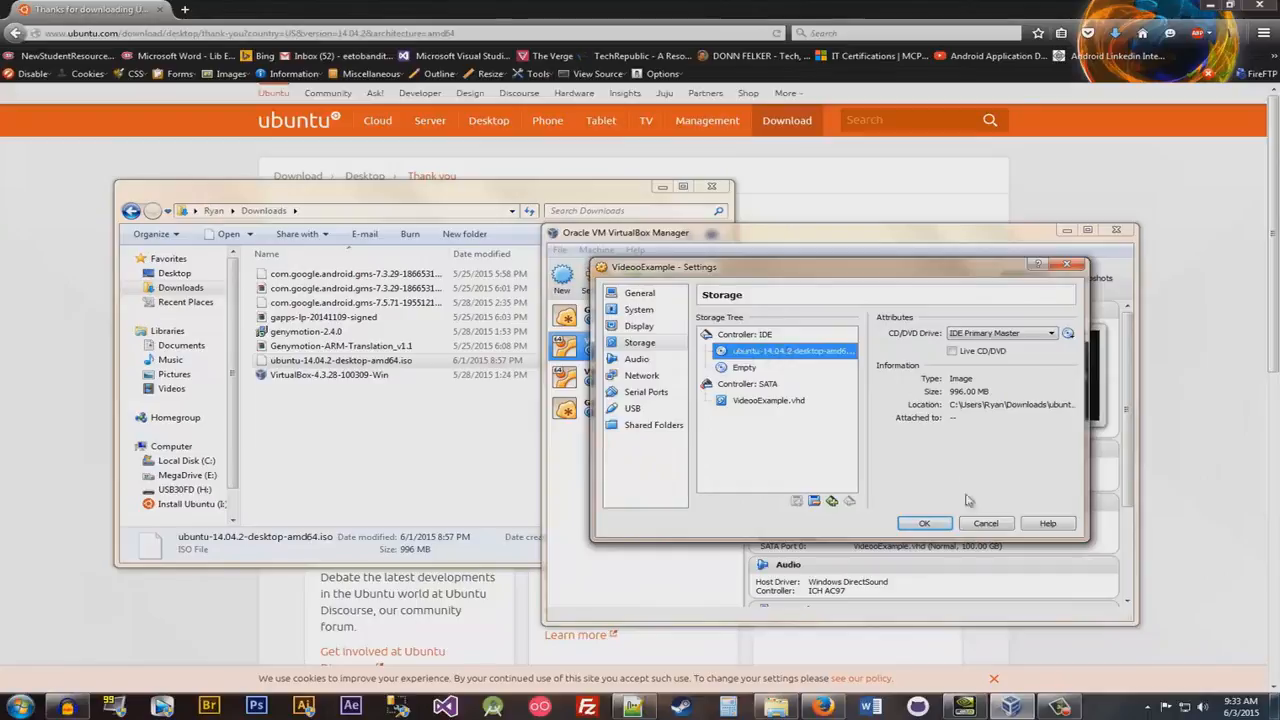
{"action": "left_click", "coordinate": [926, 522]}
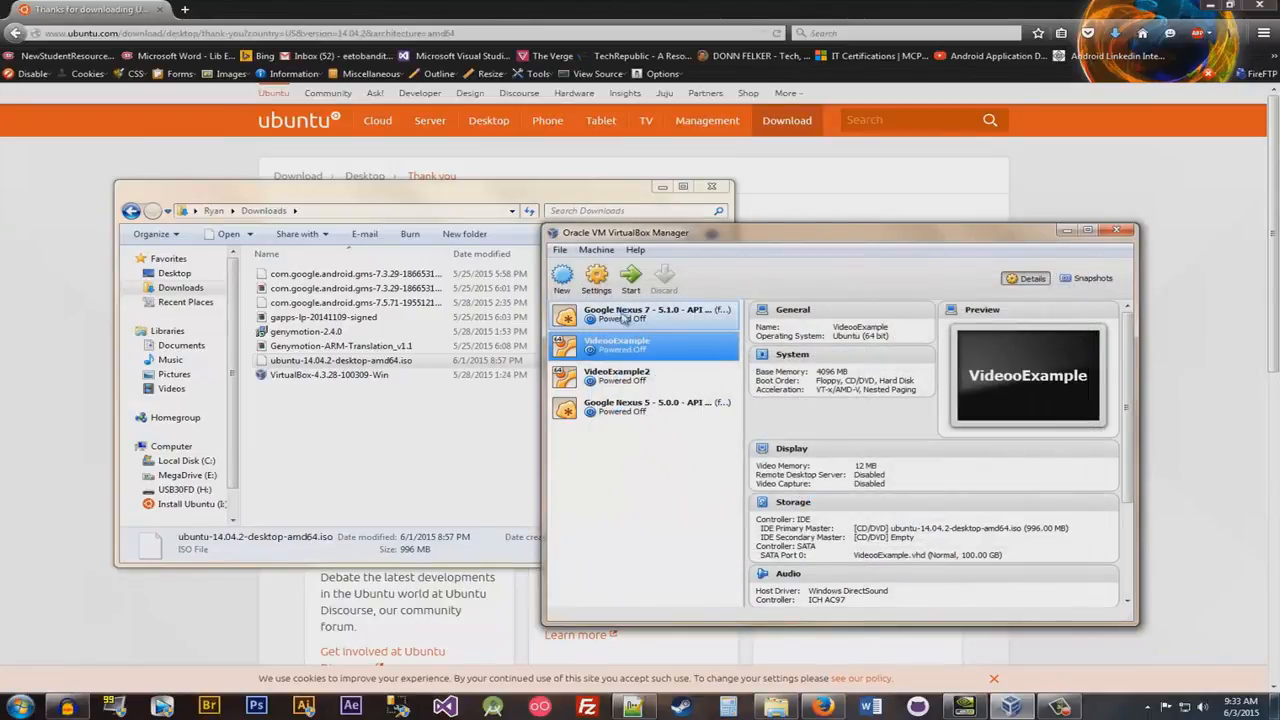
- Start the VideooExample virtual machine, dismiss the mouse integration notice and reposition the machine window on the desktop
{"action": "left_click", "coordinate": [629, 280]}
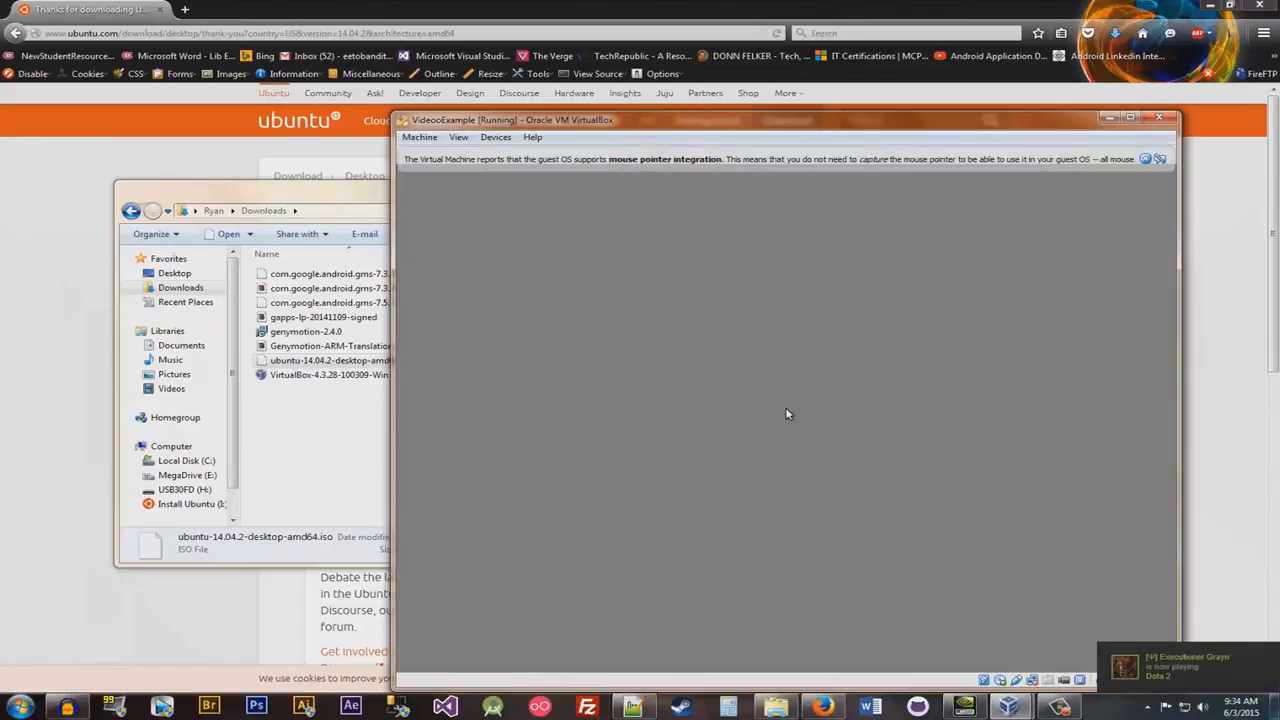
{"action": "left_click", "coordinate": [1146, 160]}
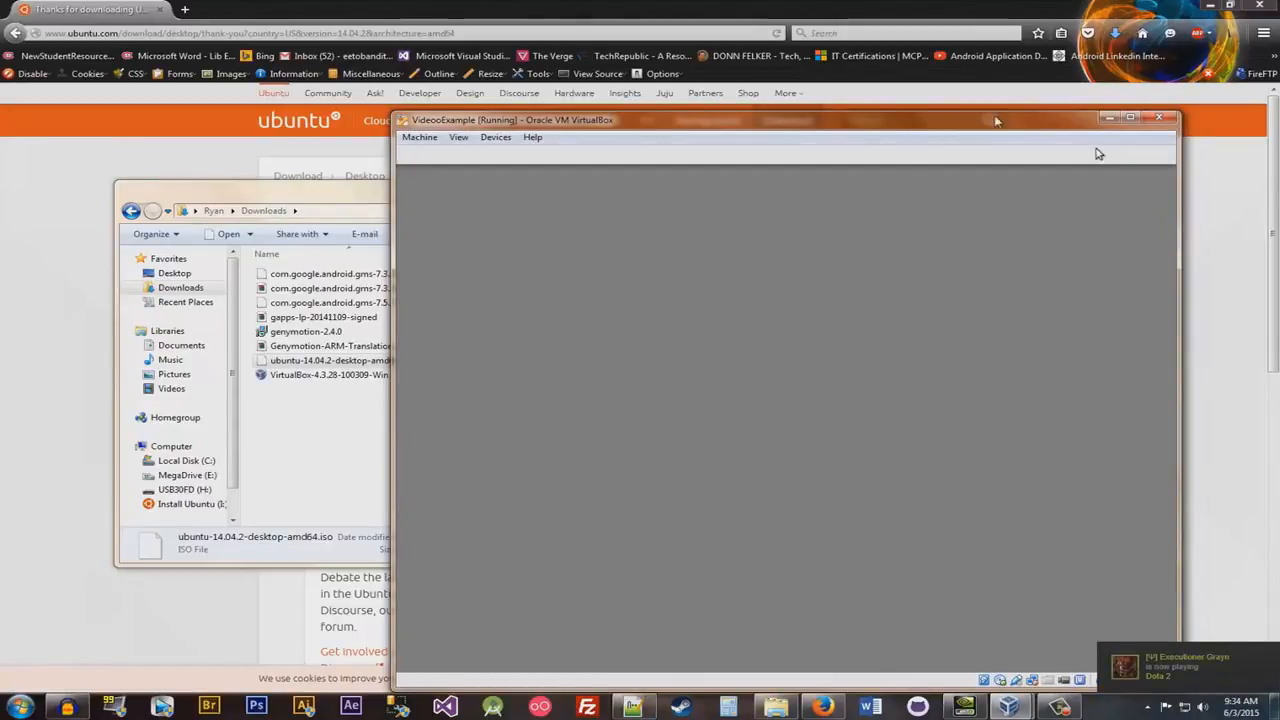
{"action": "left_click_drag", "start_coordinate": [991, 122], "coordinate": [827, 88]}
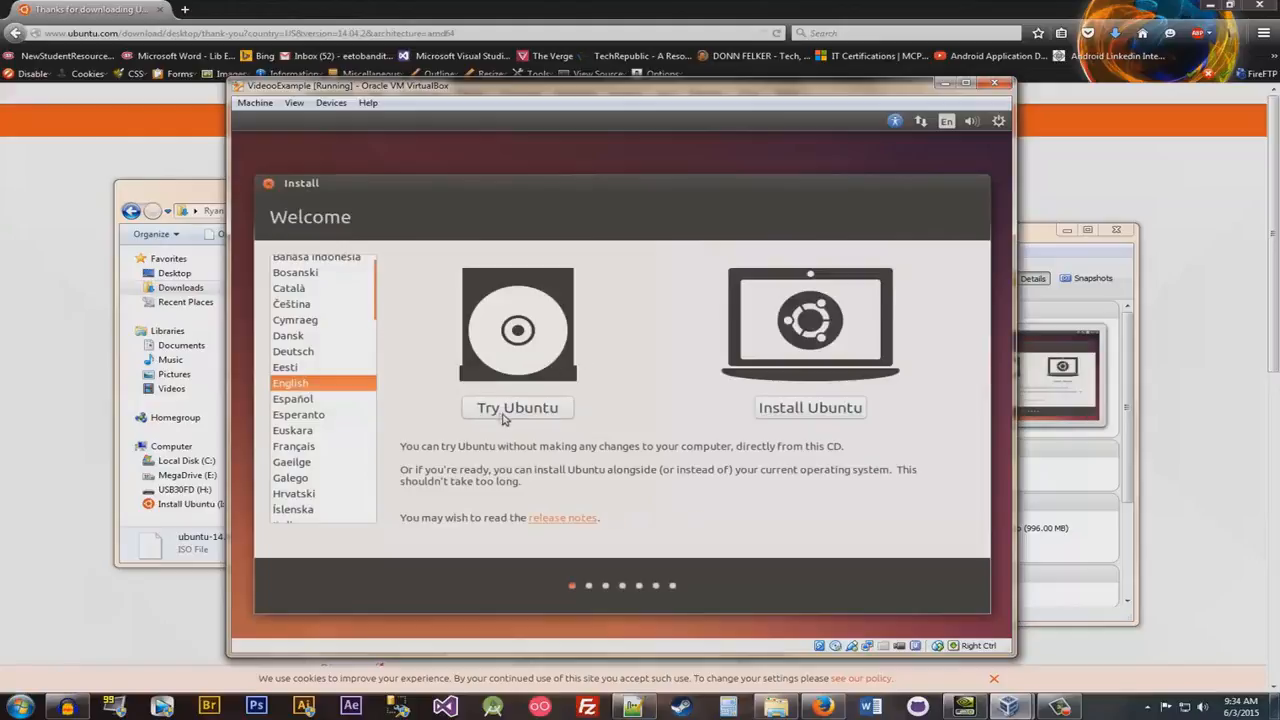
- Begin installing Ubuntu with the download updates option, choosing to erase the disk, and confirm writing the changes to disk
{"action": "left_click", "coordinate": [795, 414]}
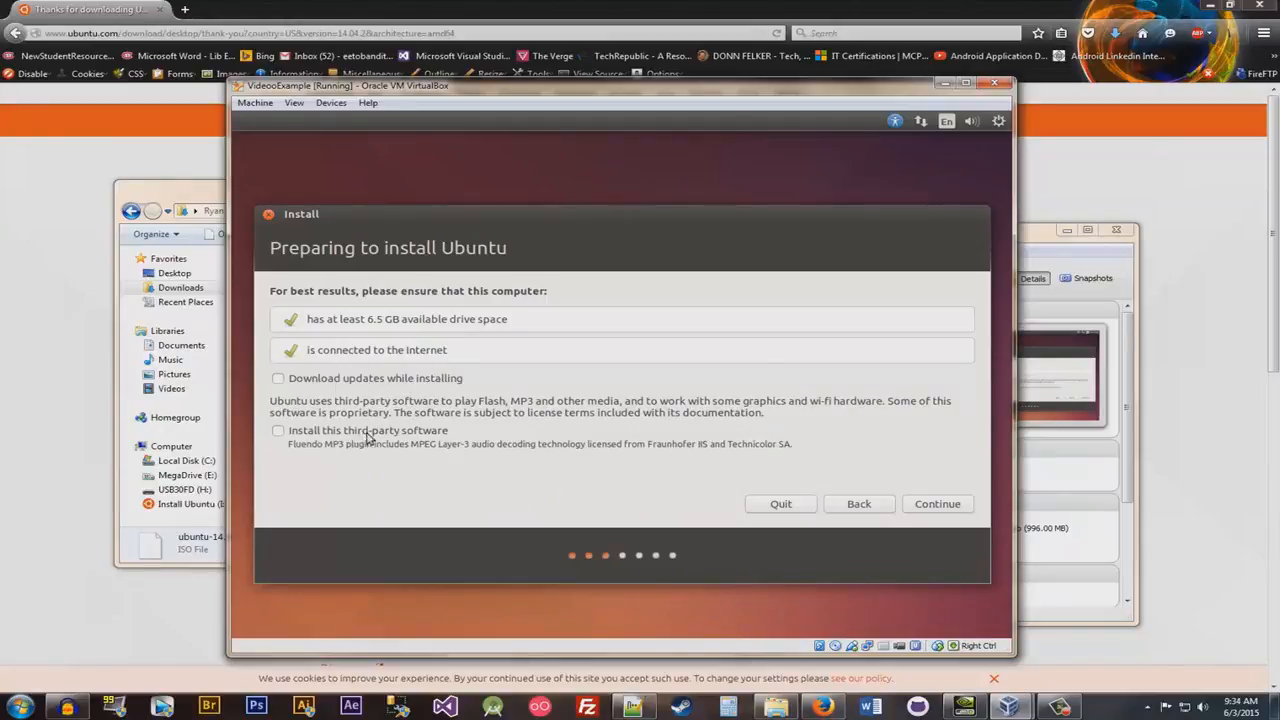
{"action": "left_click", "coordinate": [379, 384]}
{"action": "left_click", "coordinate": [922, 506]}
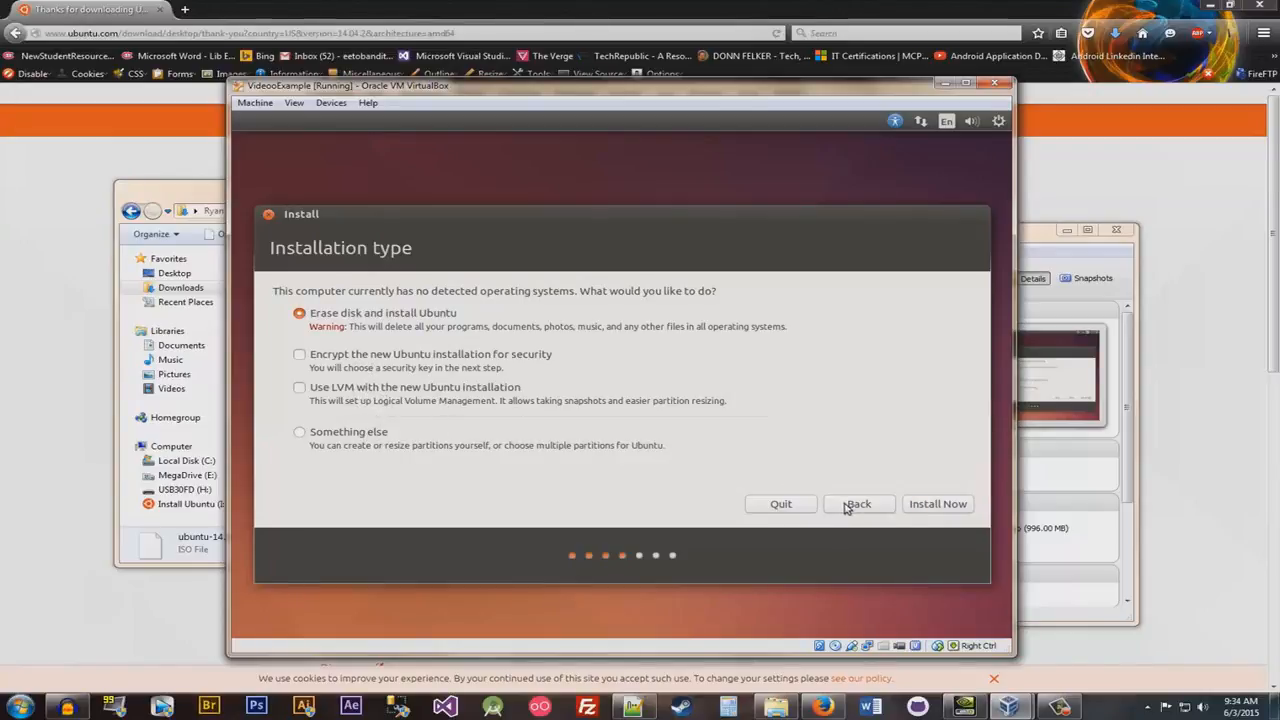
{"action": "left_click", "coordinate": [921, 506]}
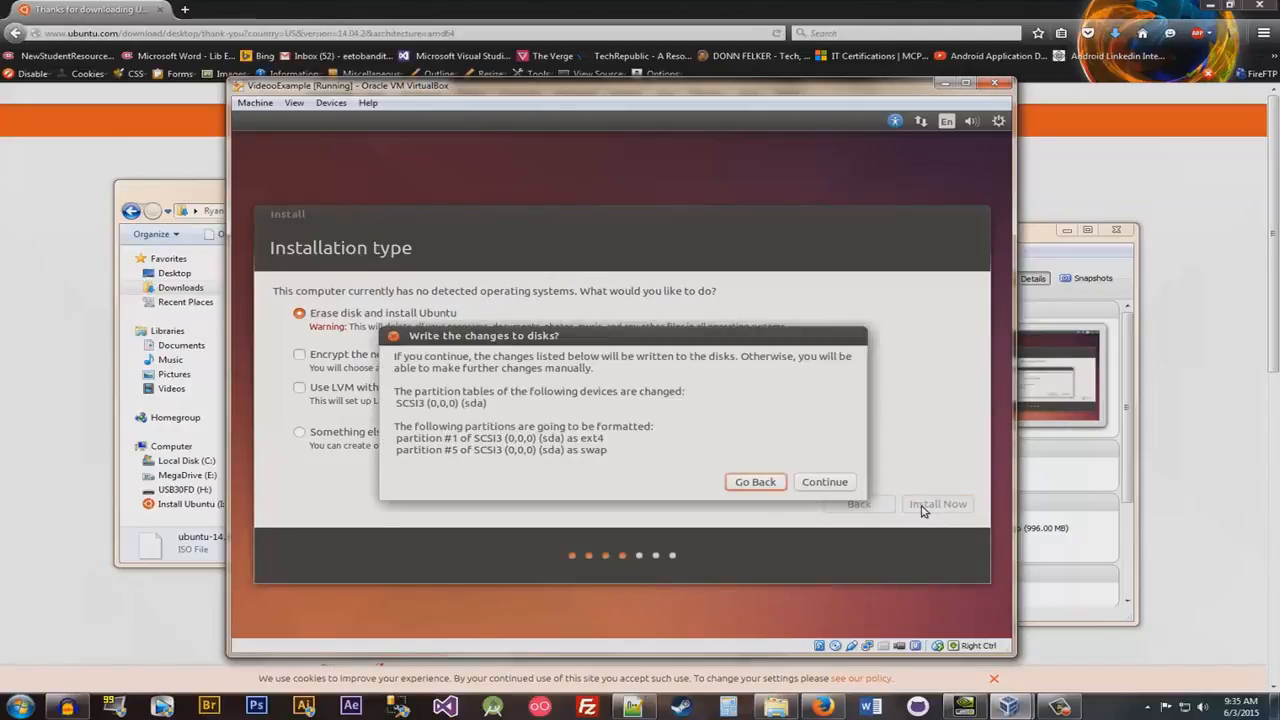
{"action": "left_click", "coordinate": [839, 486]}
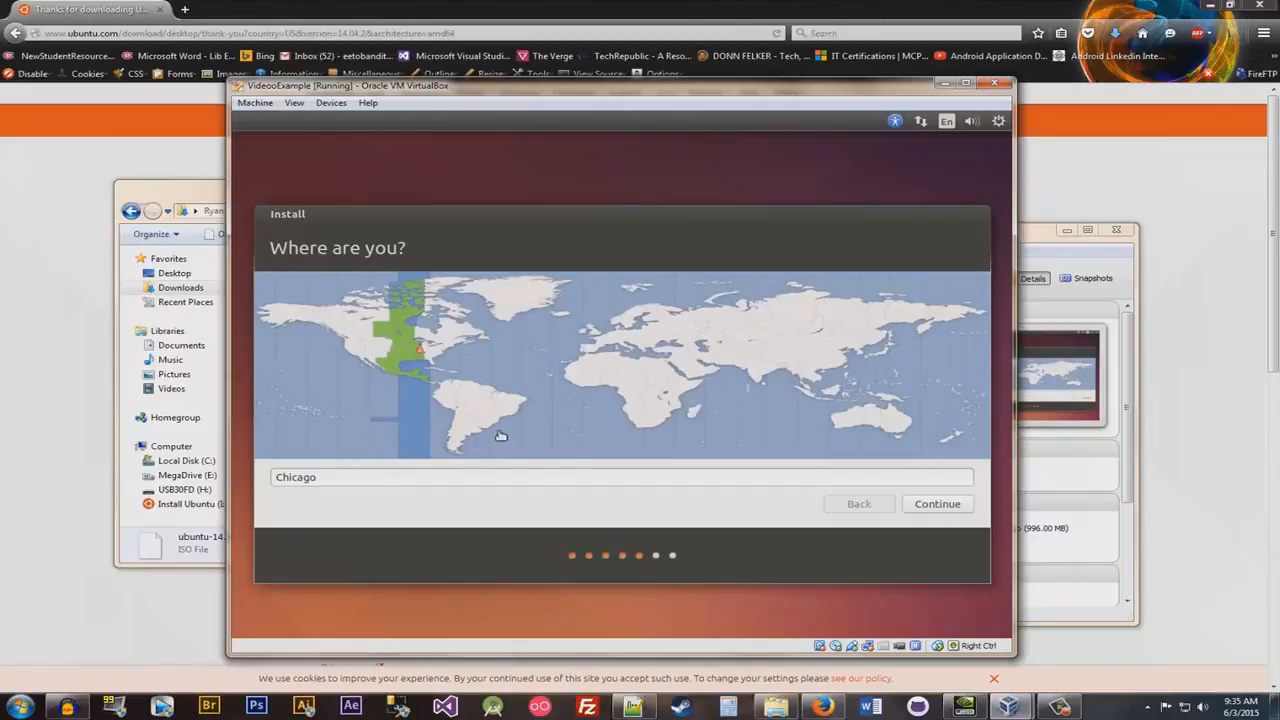
- Accept Chicago as the location and choose the English (US) keyboard layout for the installation
{"action": "left_click", "coordinate": [905, 510]}
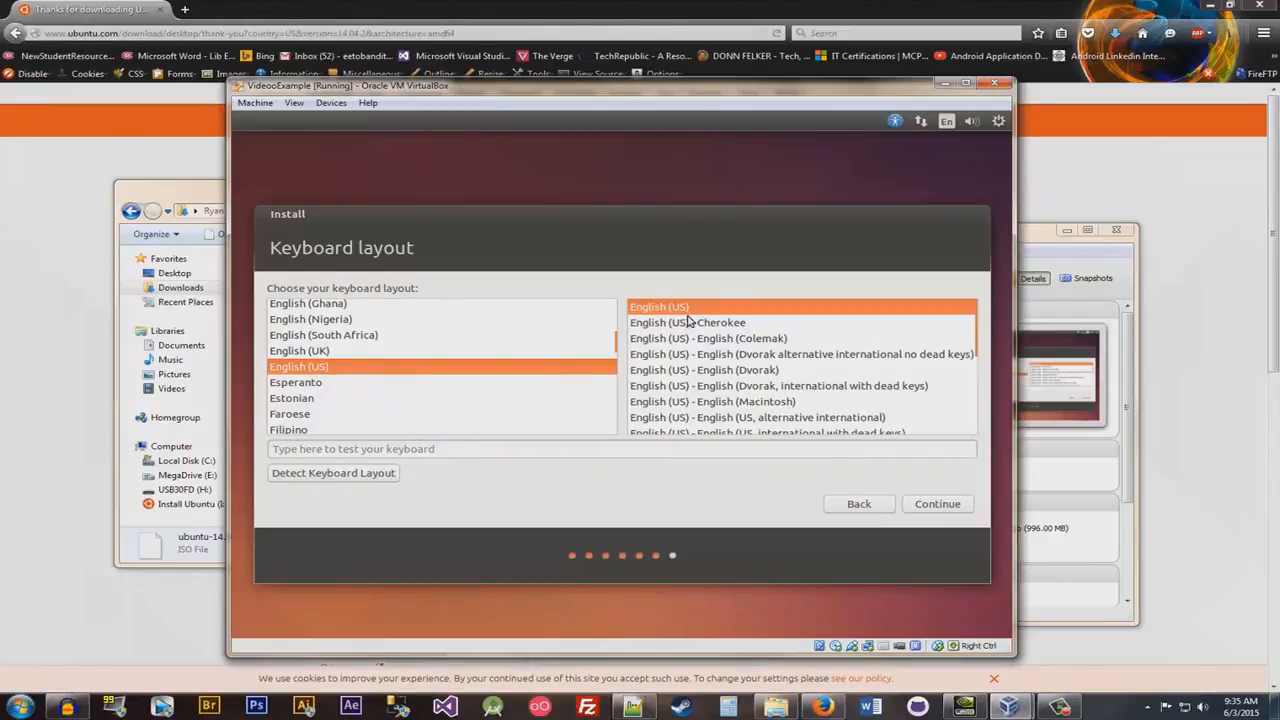
{"action": "left_click", "coordinate": [756, 403]}
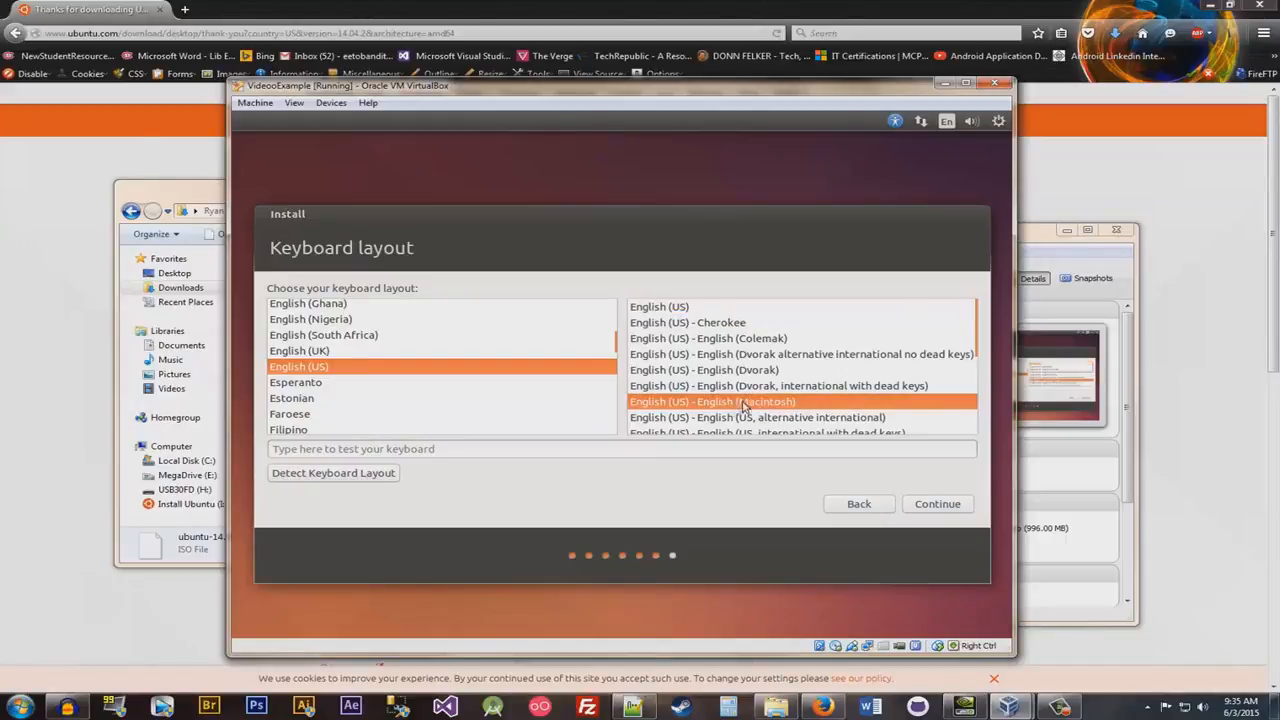
{"action": "left_click", "coordinate": [711, 309]}
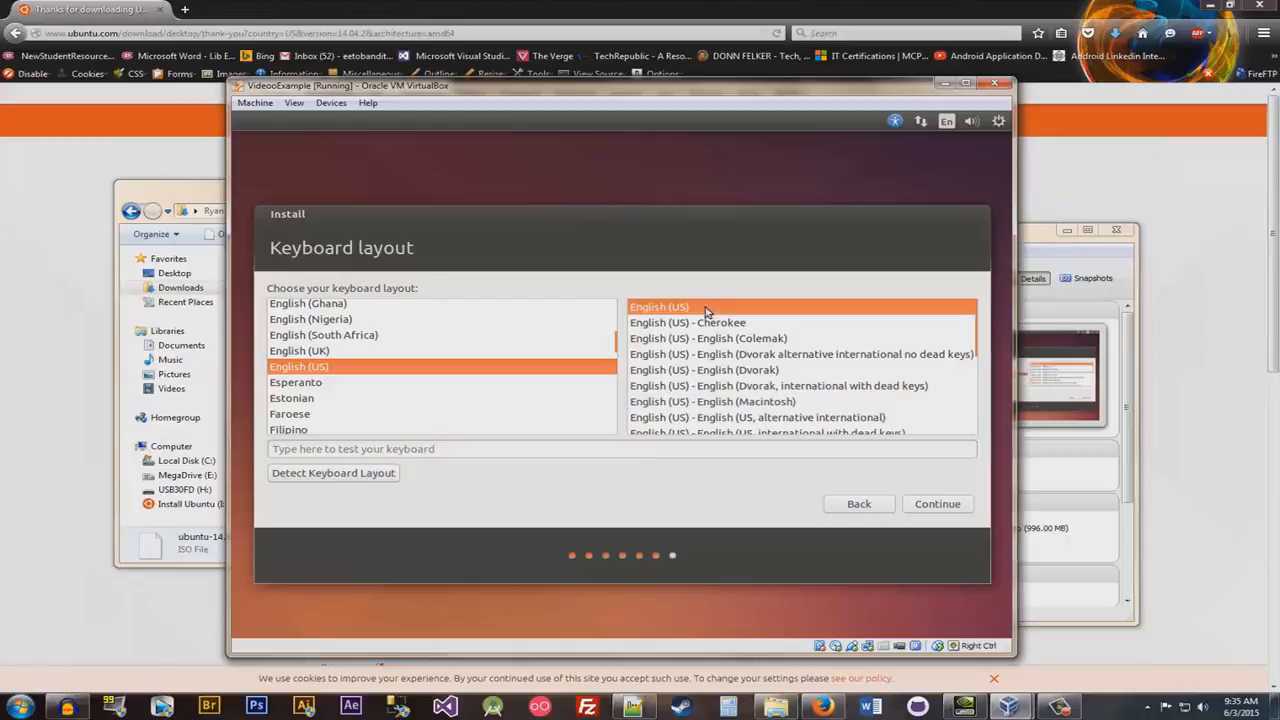
{"action": "left_click", "coordinate": [929, 507]}
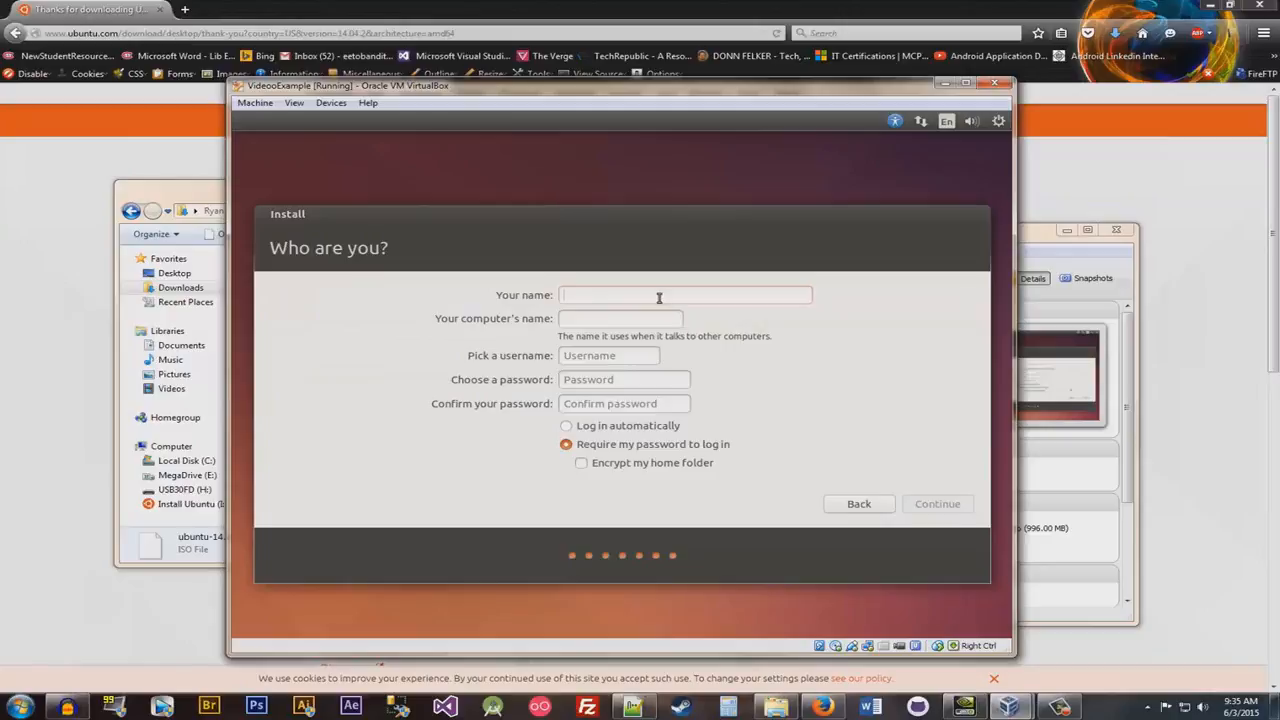
- Enter the user's name and the account password with its confirmation, keep password login required, and proceed with the installation
{"action": "type", "text": "ryanmorris"}
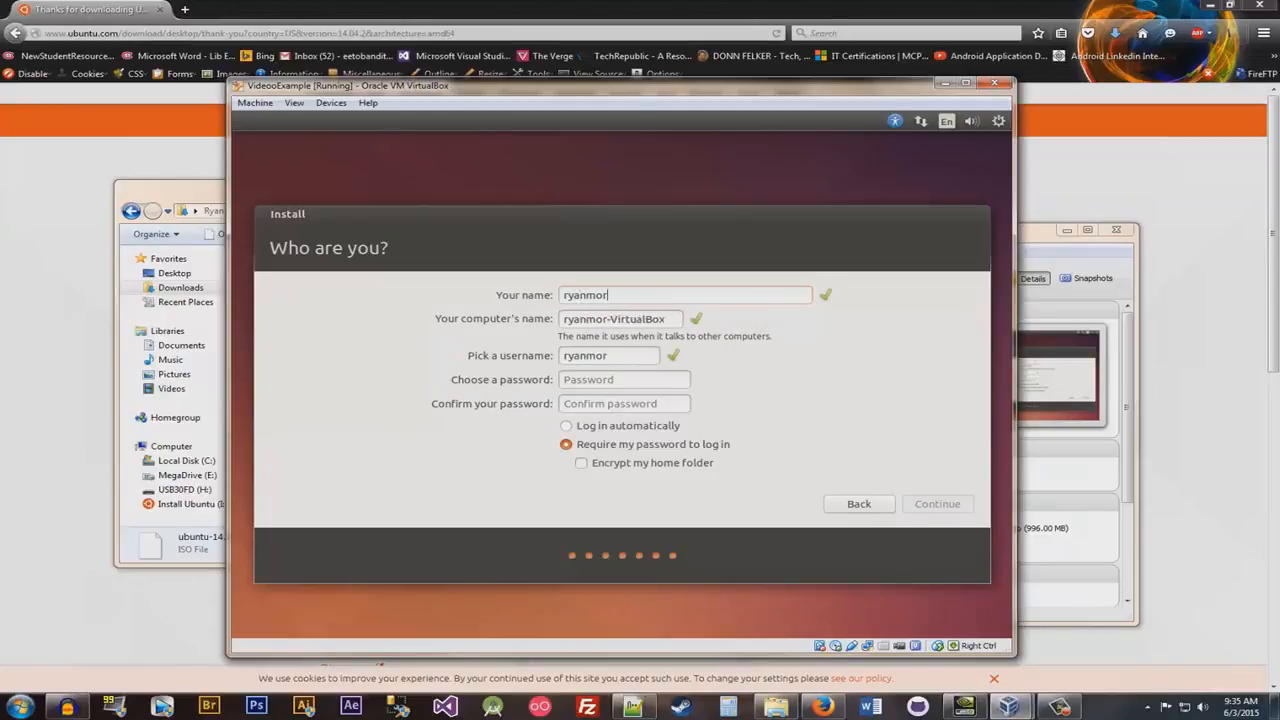
{"action": "key", "text": "Tab"}
{"action": "key", "text": "Tab"}
{"action": "type", "text": "**************"}
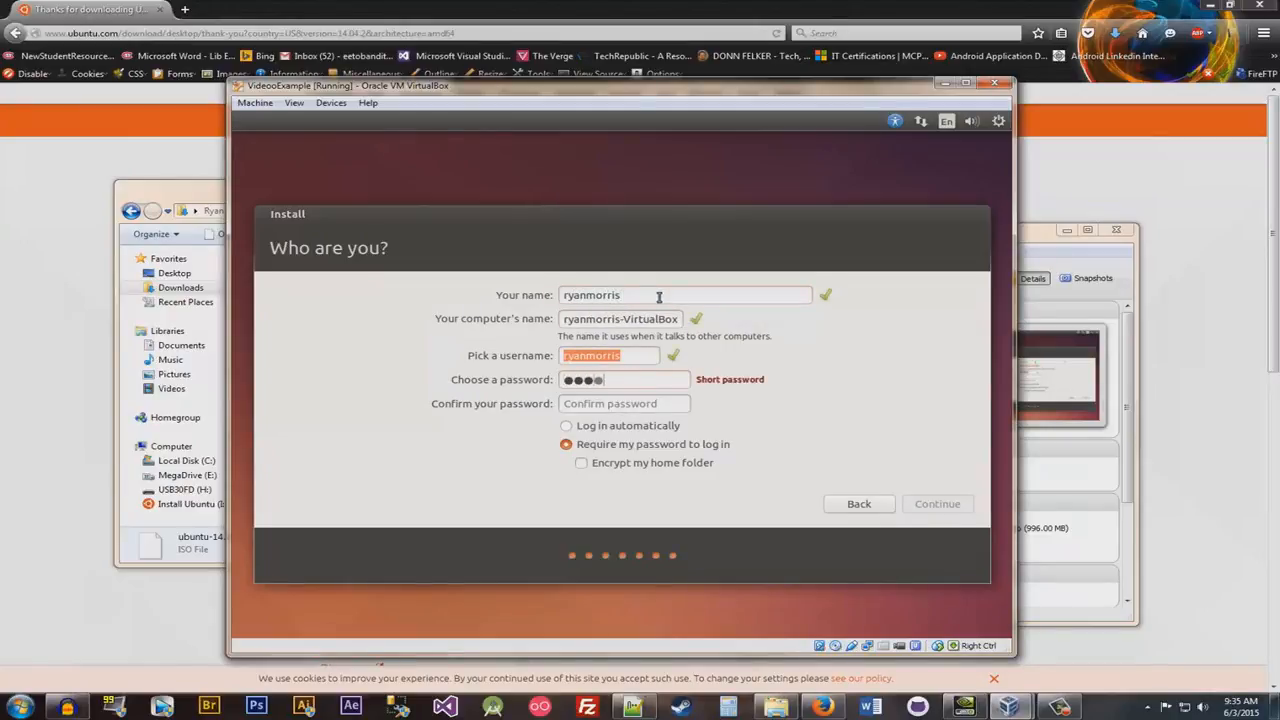
{"action": "key", "text": "Tab"}
{"action": "type", "text": "**************"}
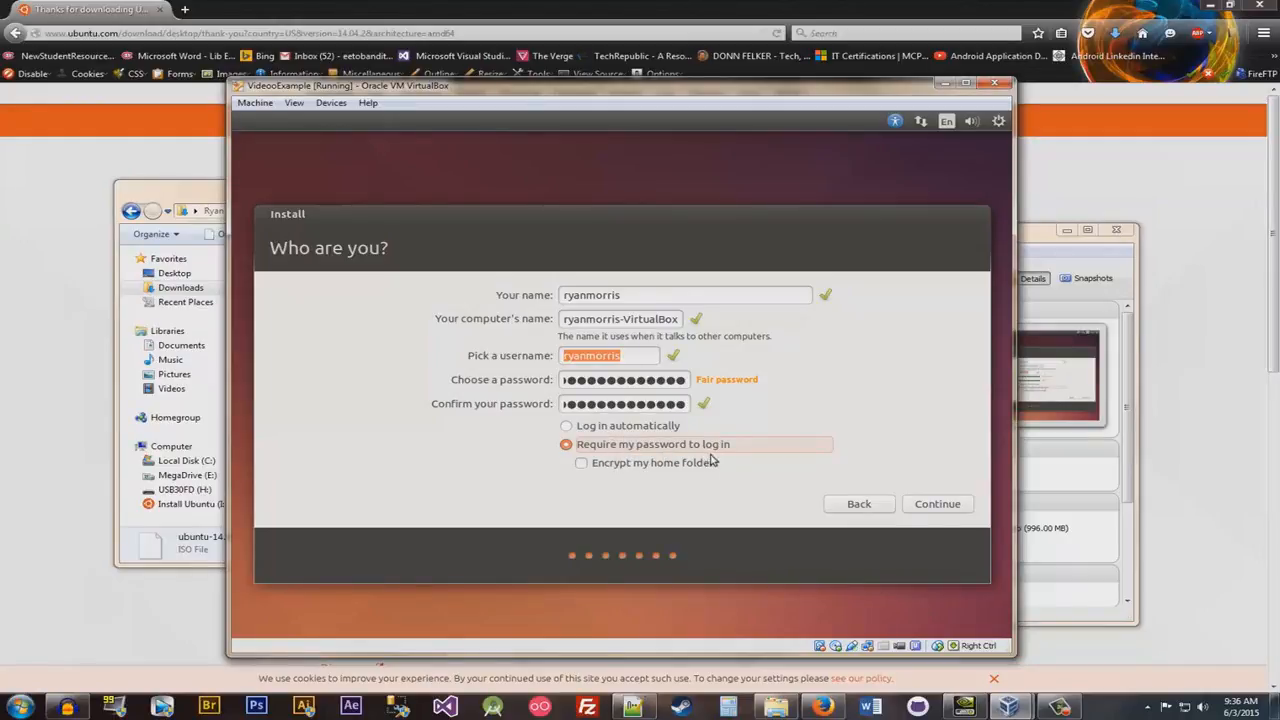
{"action": "left_click", "coordinate": [918, 508]}
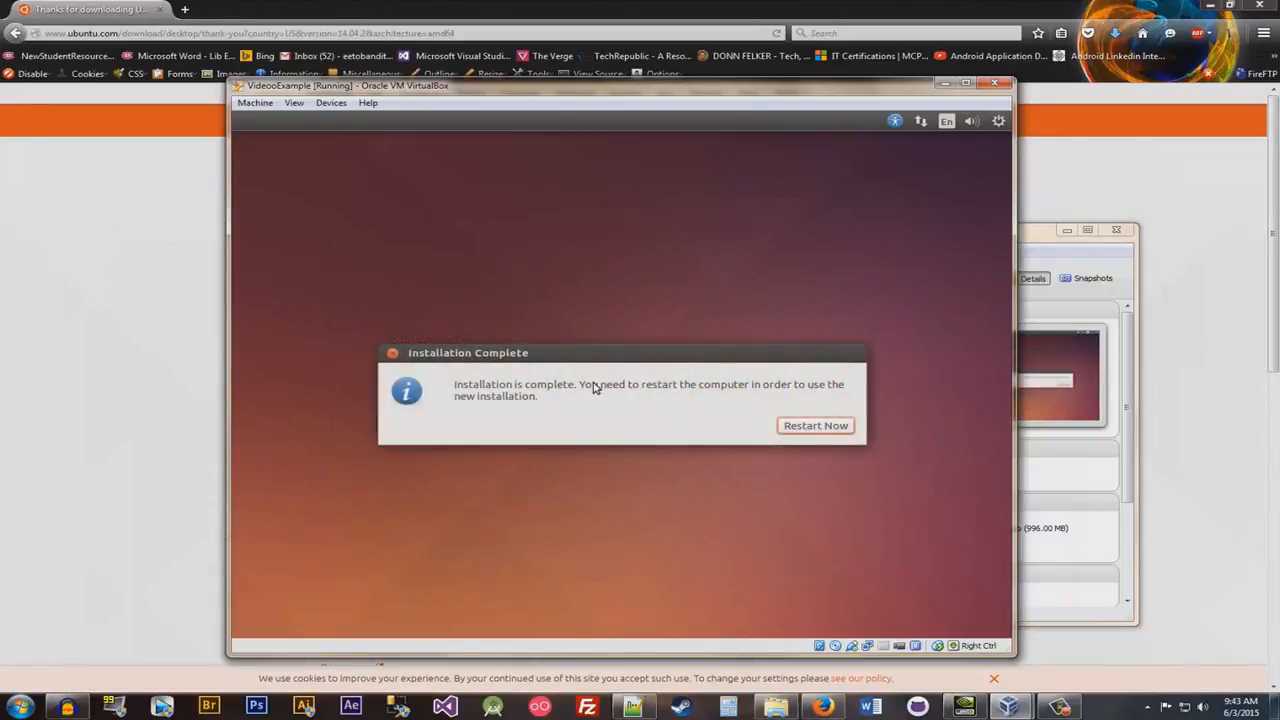
- Restart the virtual machine after the completed installation and move its window clear of the VirtualBox Manager
{"action": "left_click", "coordinate": [787, 425]}
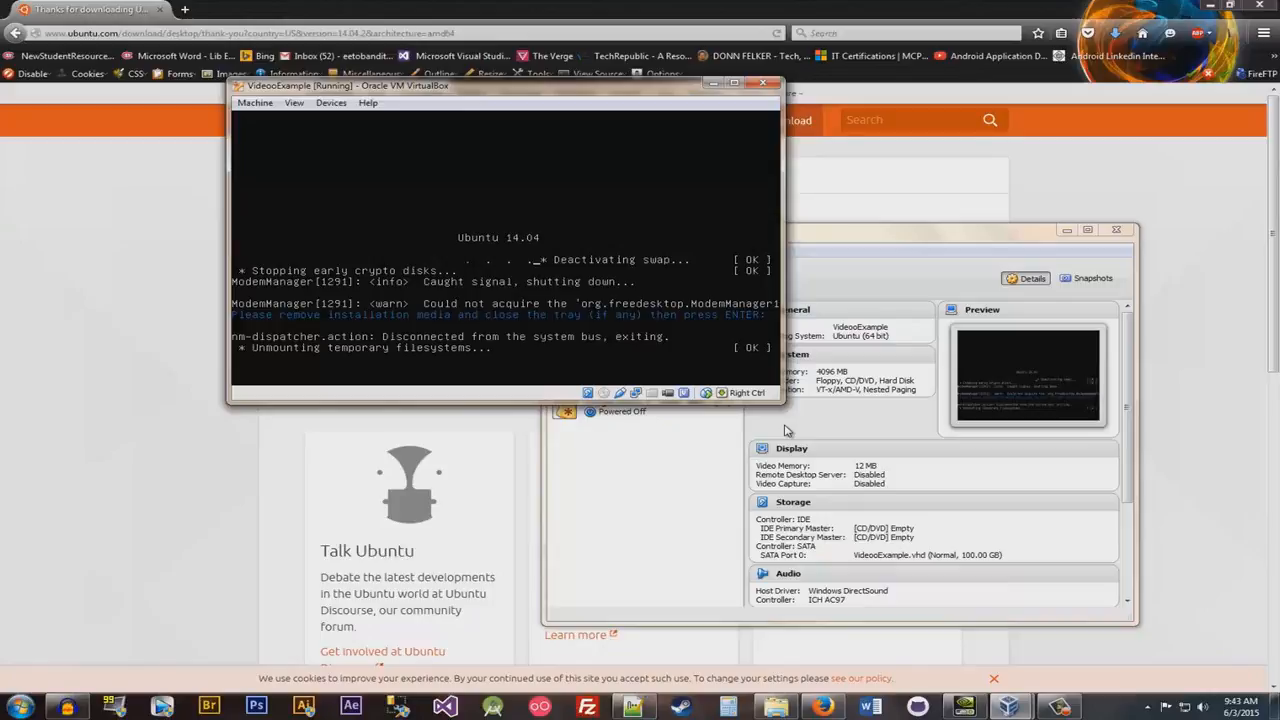
{"action": "left_click_drag", "start_coordinate": [451, 94], "coordinate": [253, 68]}
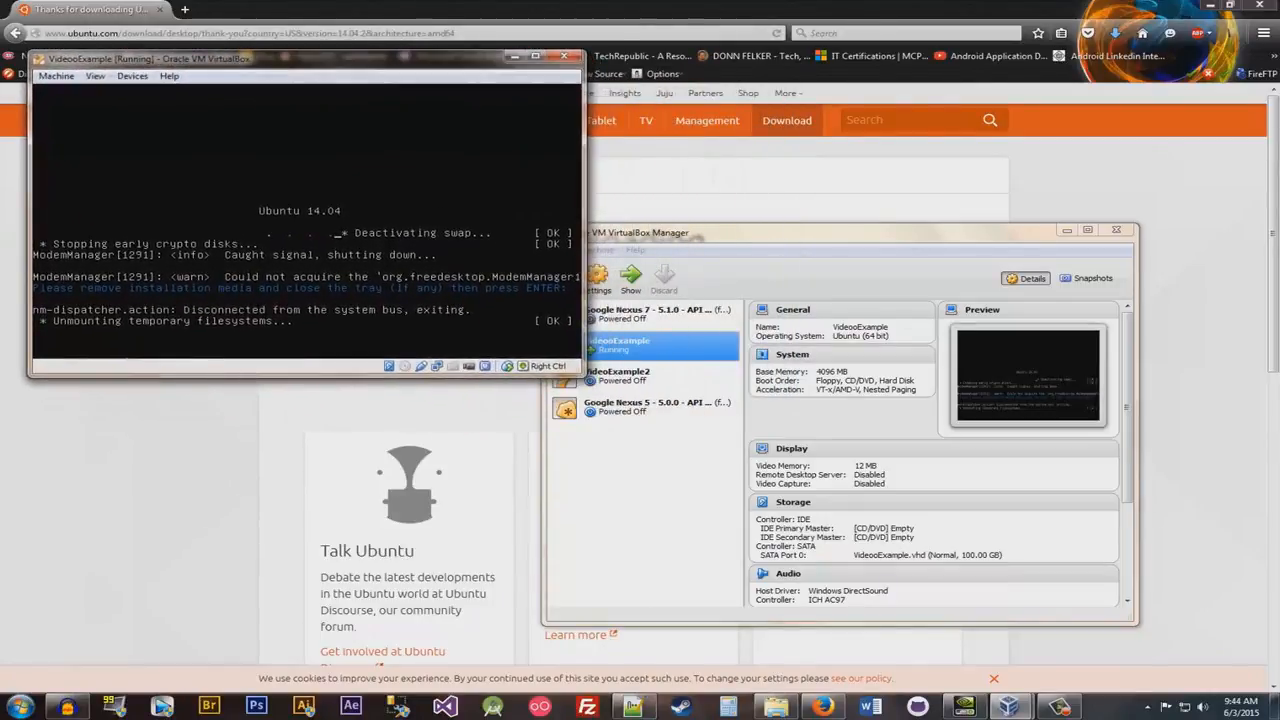
- Switch the machine list selection to VideoExample2 and back to VideooExample, and bring the running machine's window forward
{"action": "left_click", "coordinate": [625, 385]}
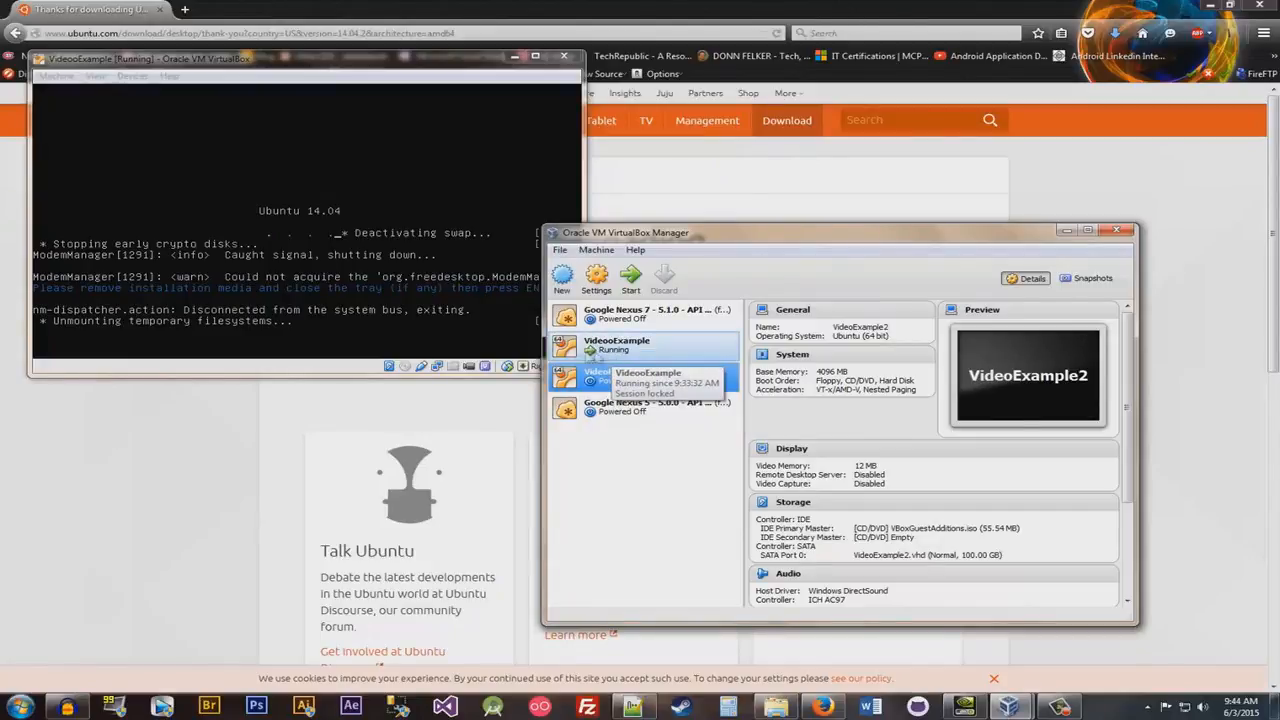
{"action": "left_click", "coordinate": [590, 350]}
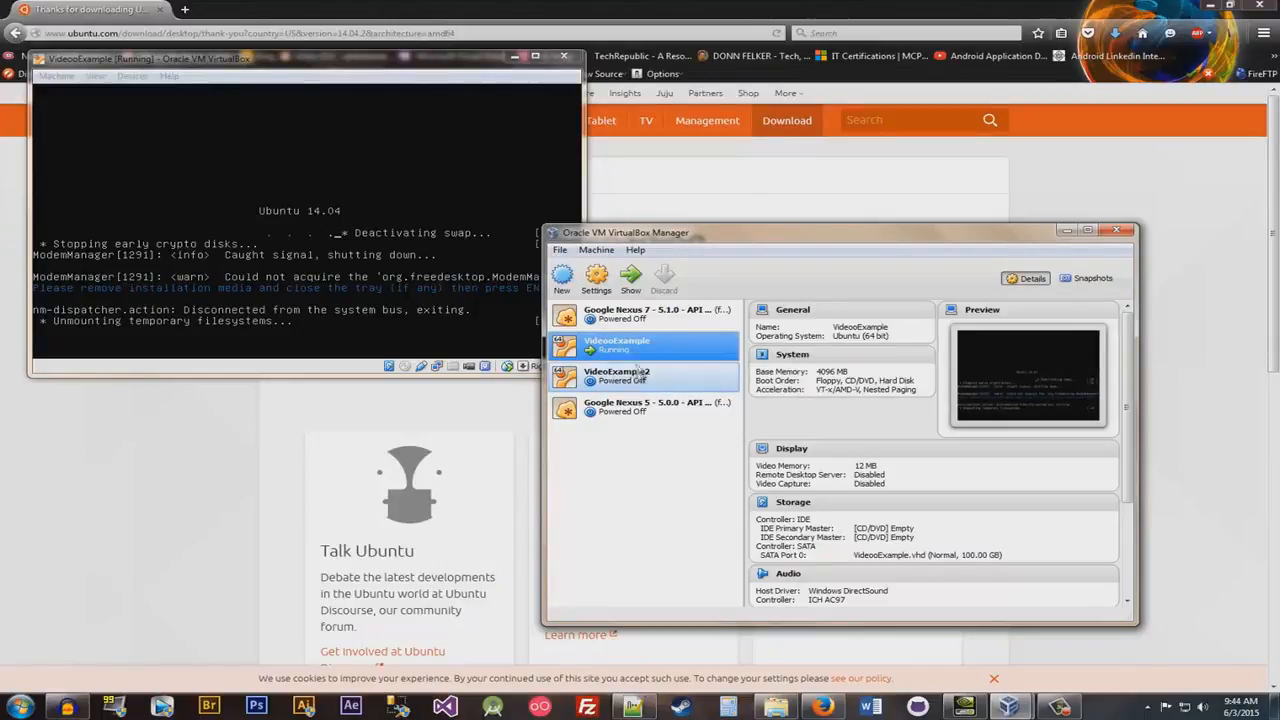
{"action": "left_click", "coordinate": [631, 282]}
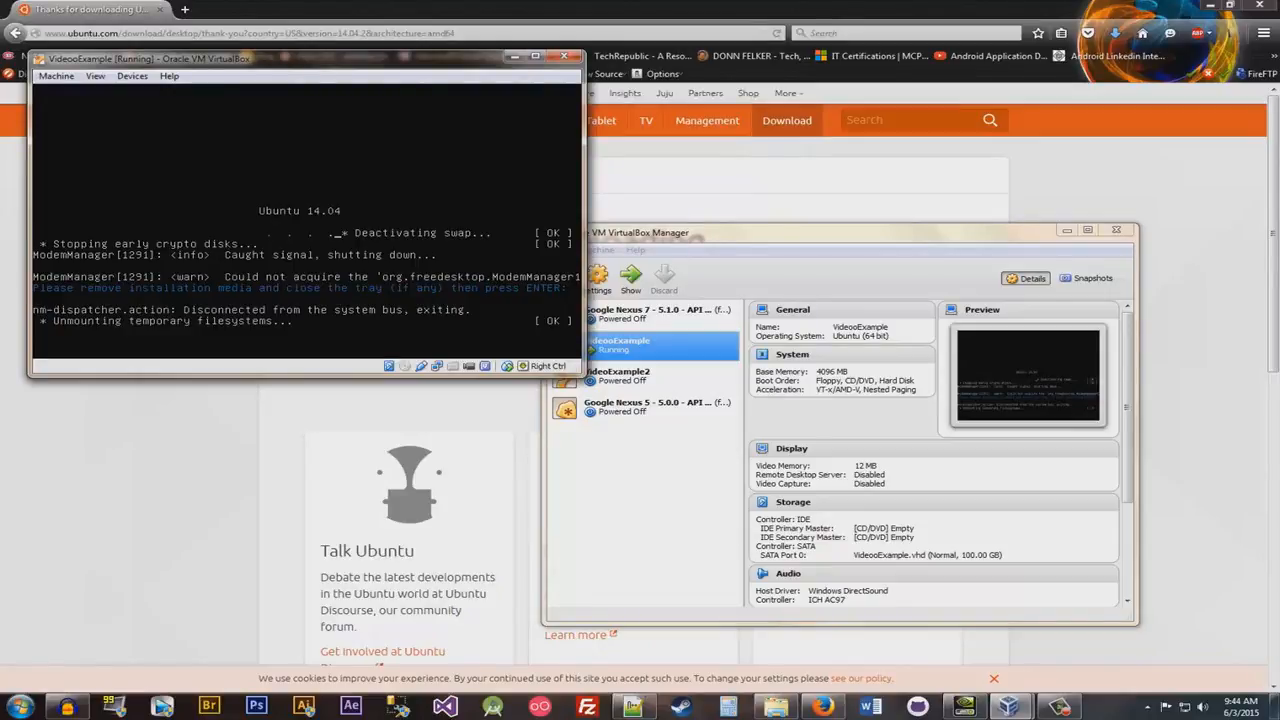
- Continue the reboot past the installation media prompt and dismiss the mouse pointer integration notice
{"action": "key", "text": "Return"}
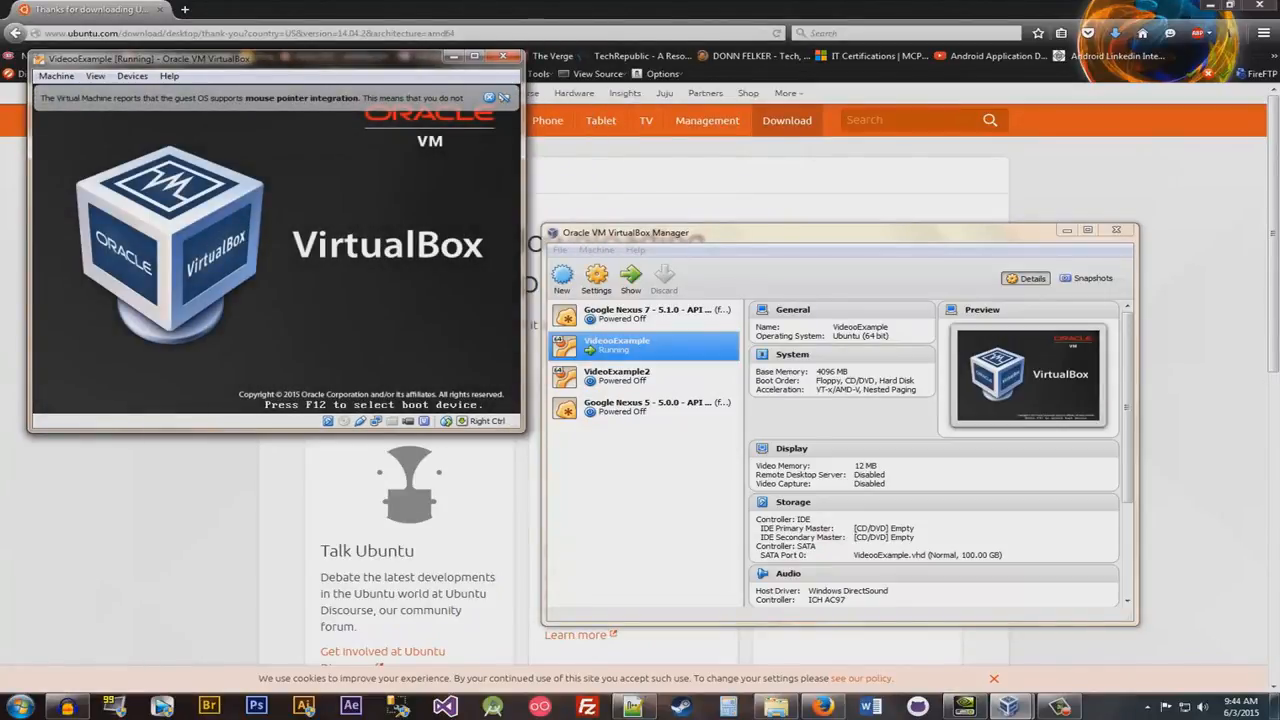
{"action": "left_click", "coordinate": [492, 100]}
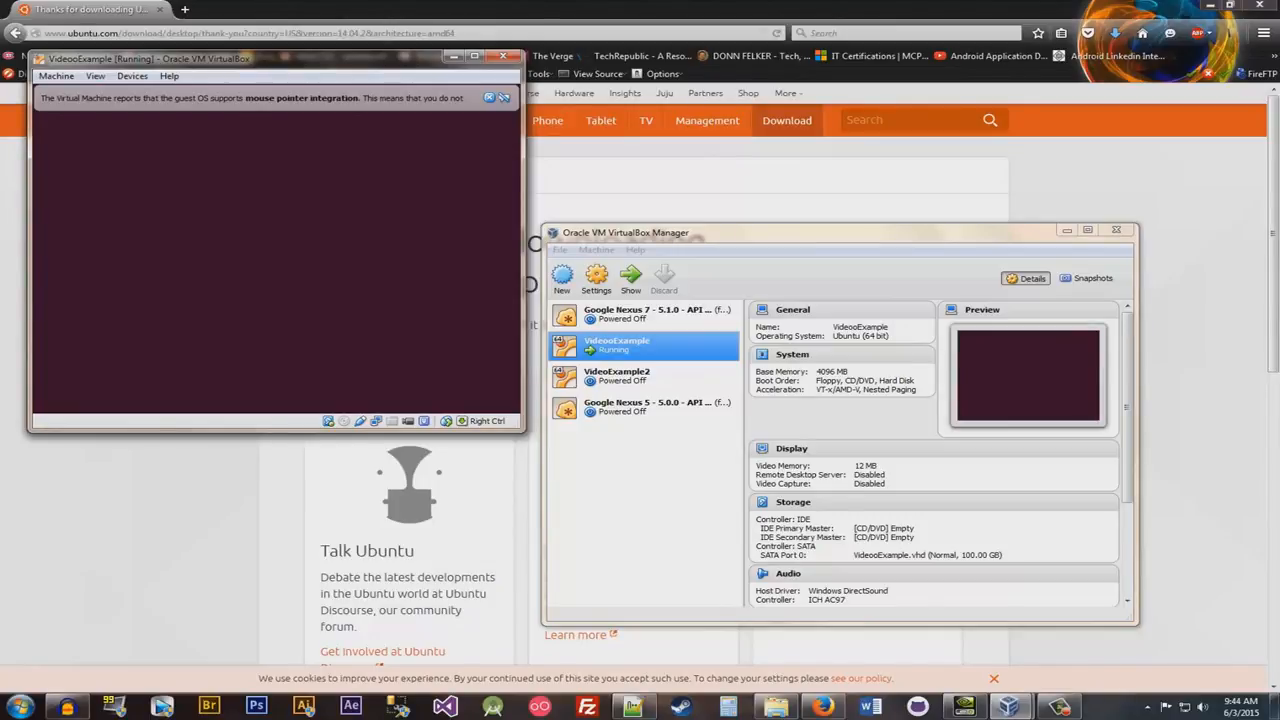
{"action": "left_click", "coordinate": [490, 98]}
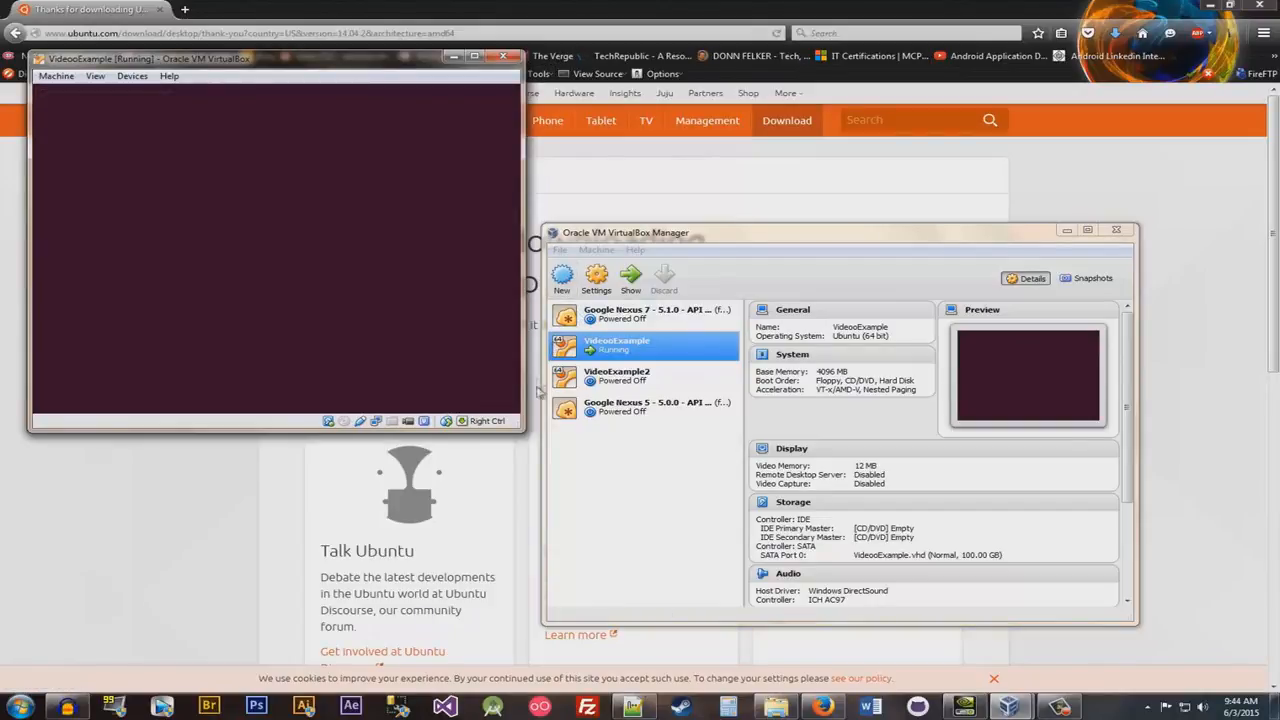
- Enlarge and maximize the VideooExample window and log in to Ubuntu with the account password
{"action": "left_click_drag", "start_coordinate": [521, 430], "coordinate": [858, 679]}
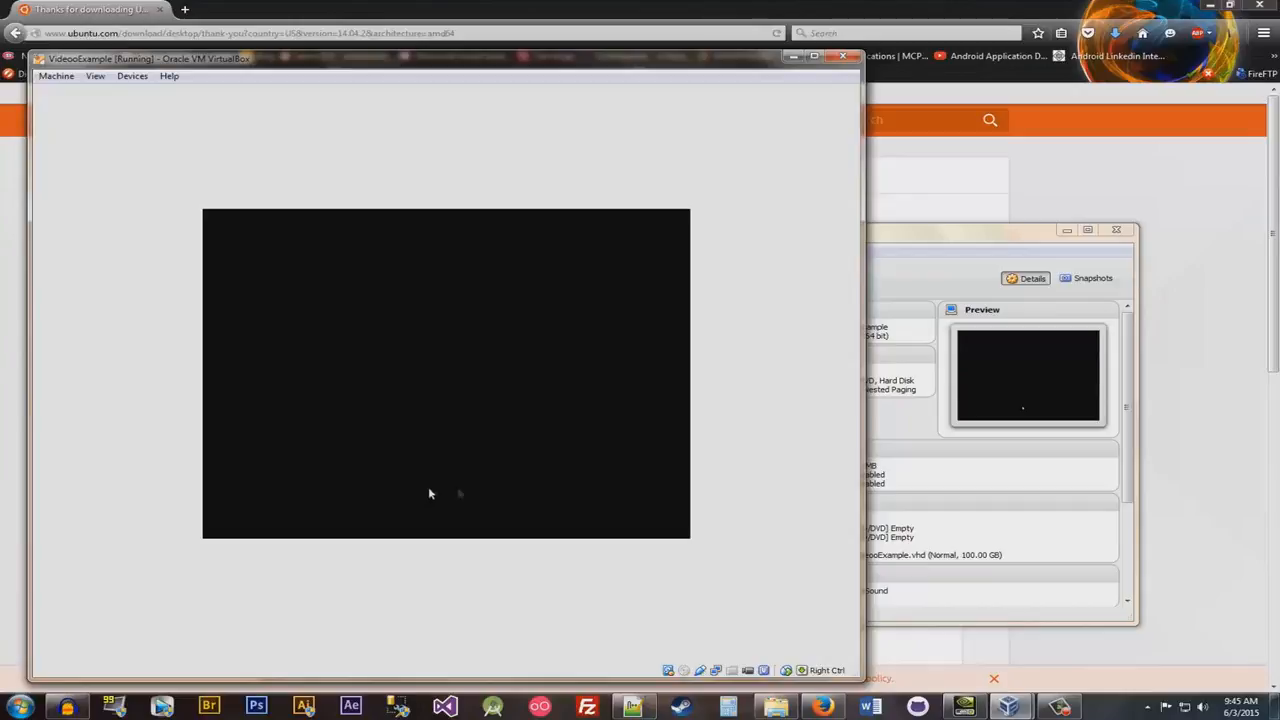
{"action": "left_click", "coordinate": [815, 57]}
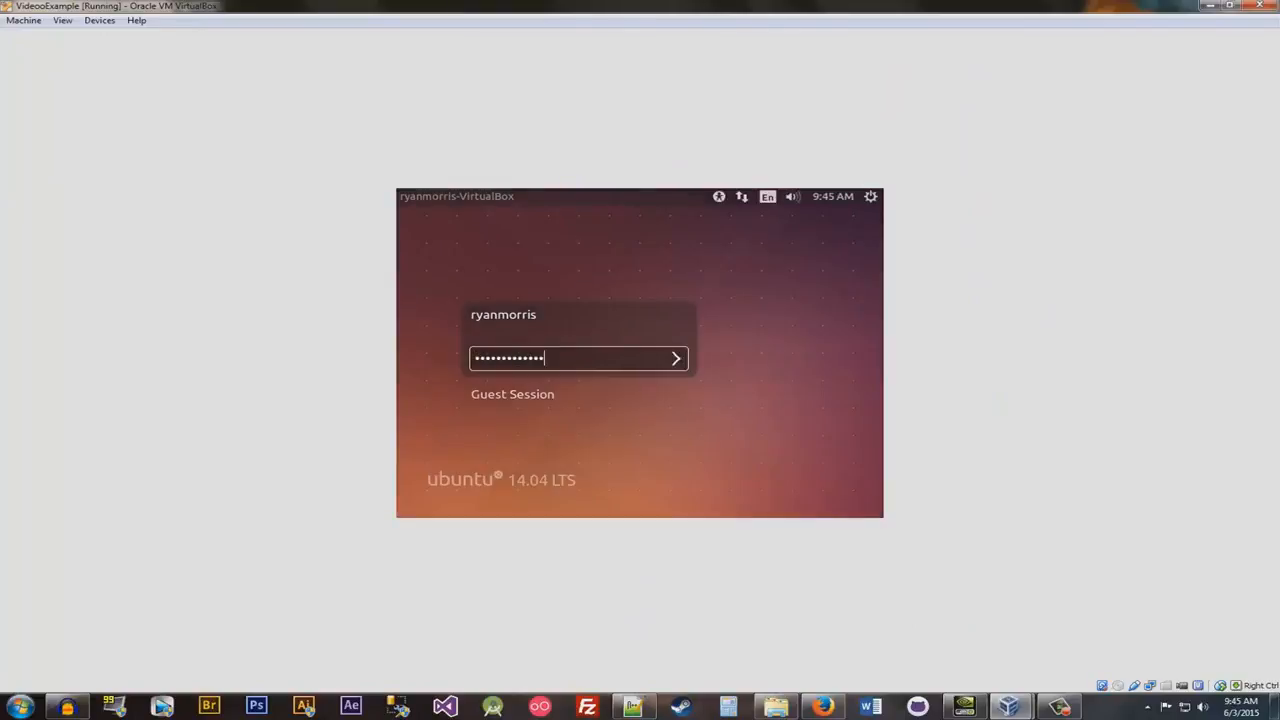
{"action": "key", "text": "Return"}
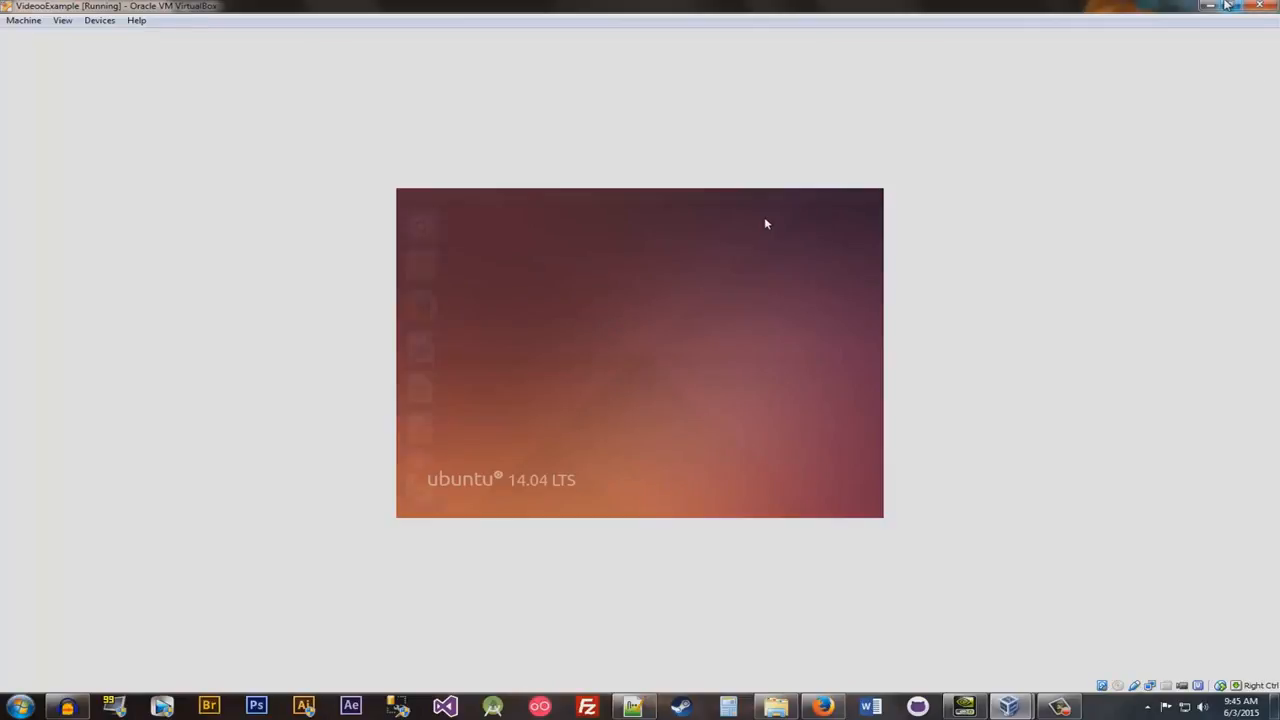
- Restore the maximized machine window to its smaller size and reposition it near the middle of the host desktop
{"action": "left_click", "coordinate": [1229, 5]}
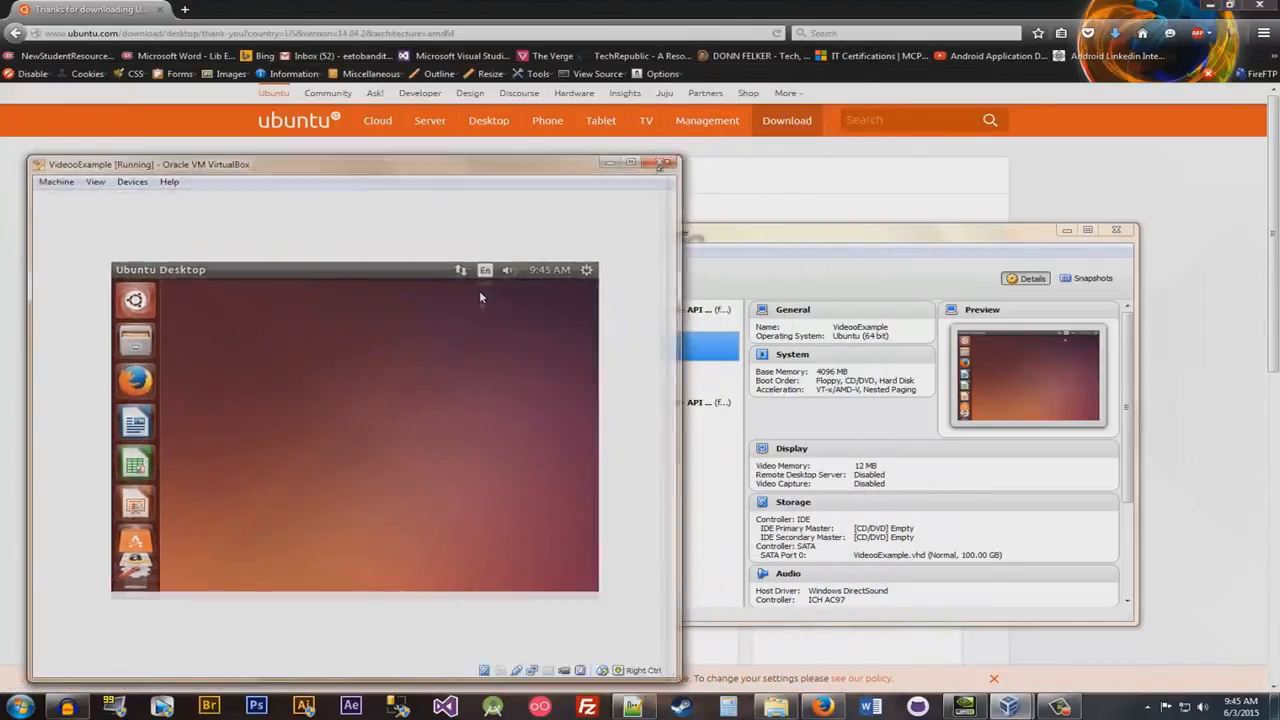
{"action": "left_click_drag", "start_coordinate": [658, 164], "coordinate": [560, 199]}
{"action": "left_click_drag", "start_coordinate": [458, 207], "coordinate": [698, 150]}
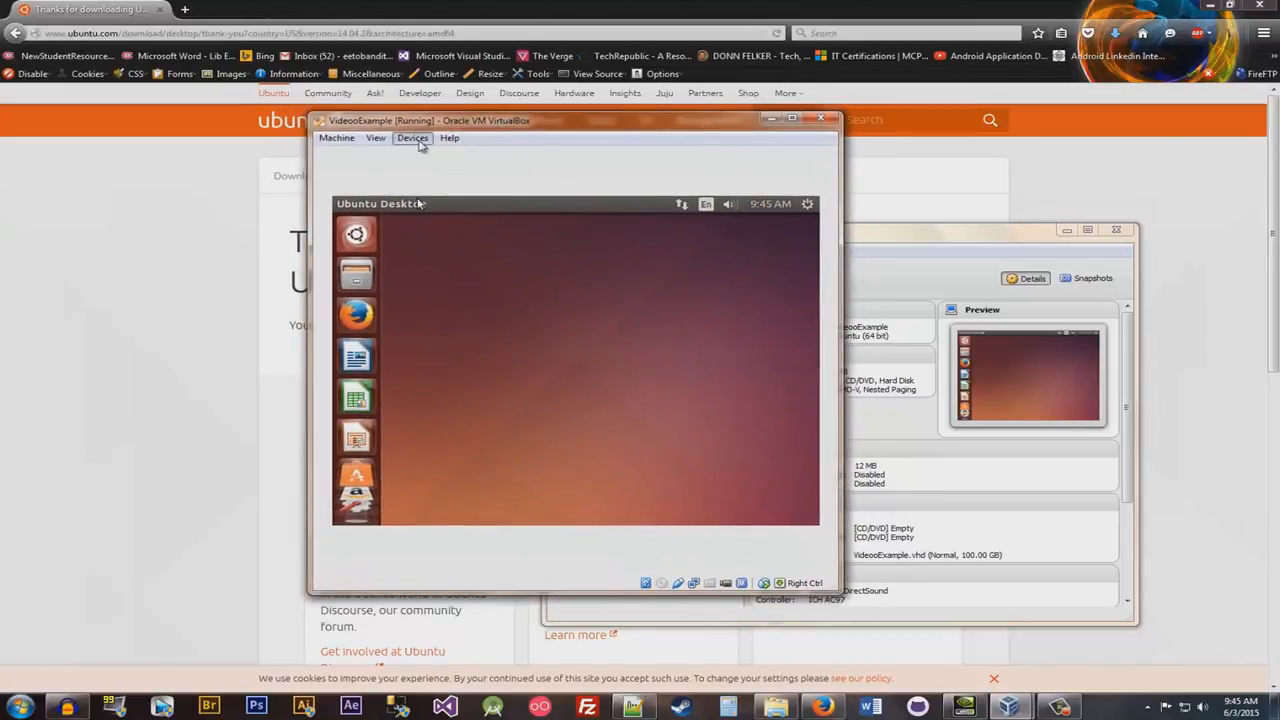
- Insert the Guest Additions CD image, run its installer and authenticate with the account password
{"action": "left_click", "coordinate": [420, 145]}
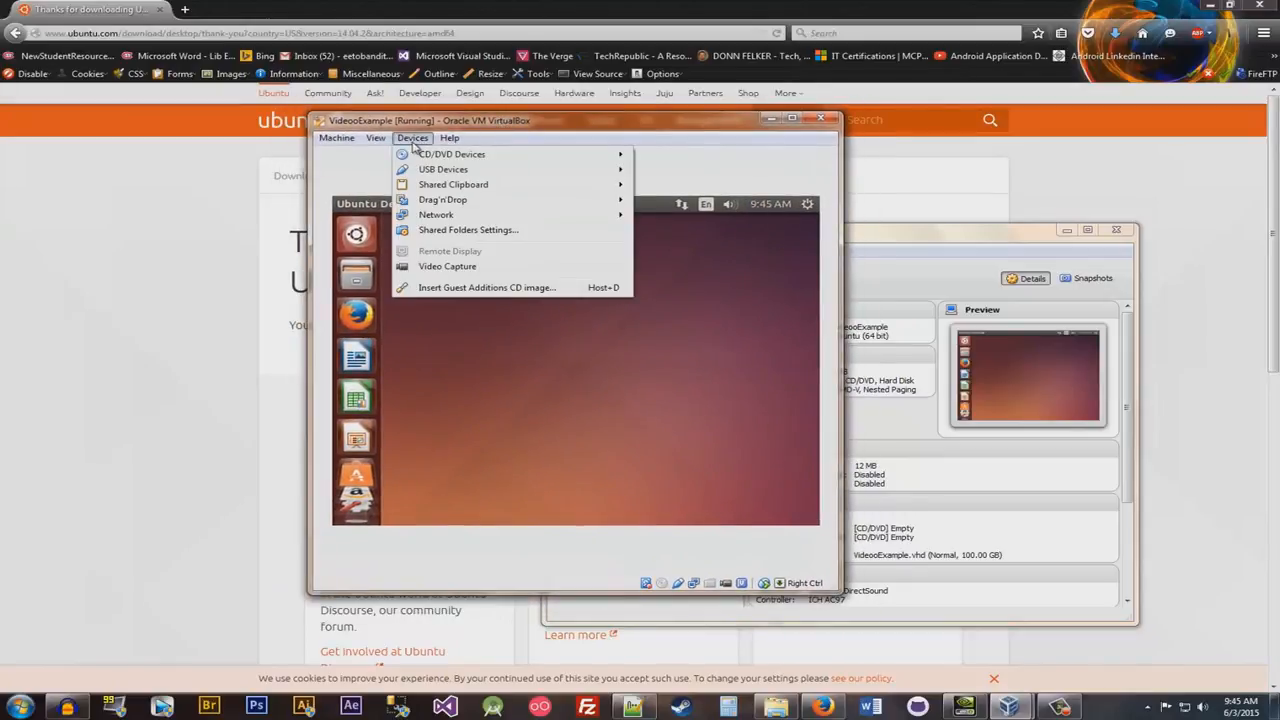
{"action": "left_click", "coordinate": [466, 289]}
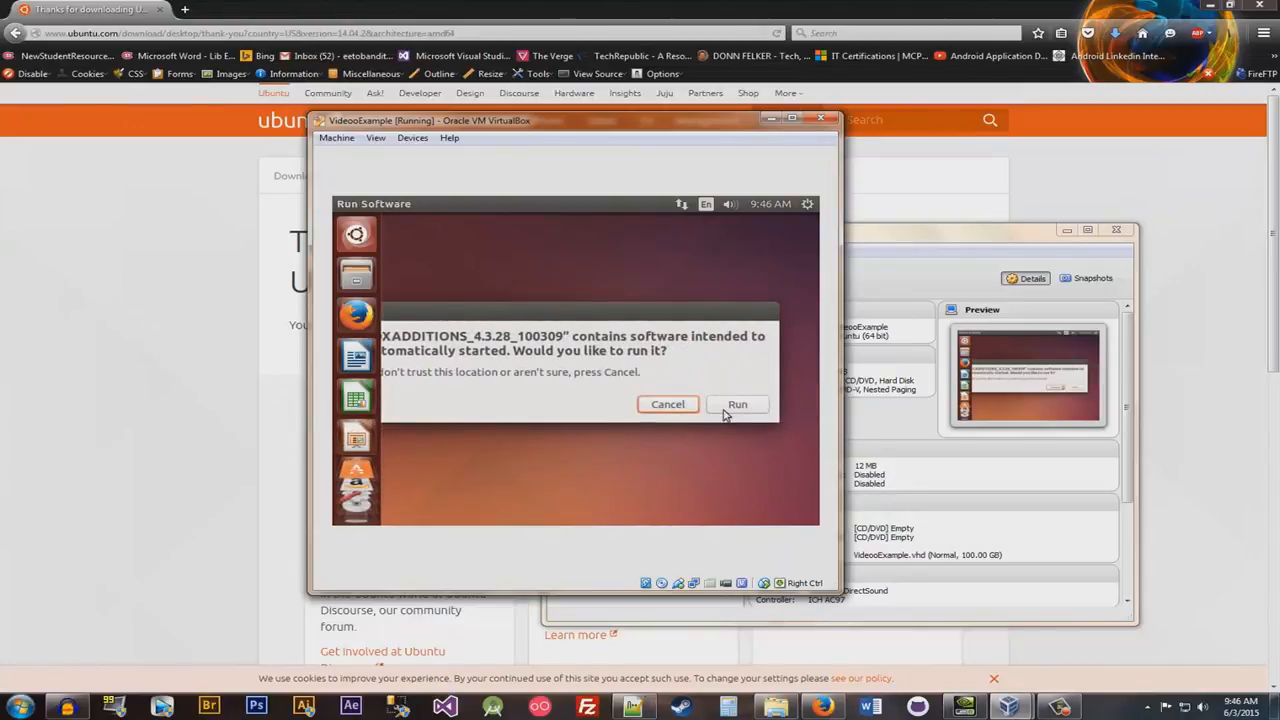
{"action": "left_click", "coordinate": [726, 412]}
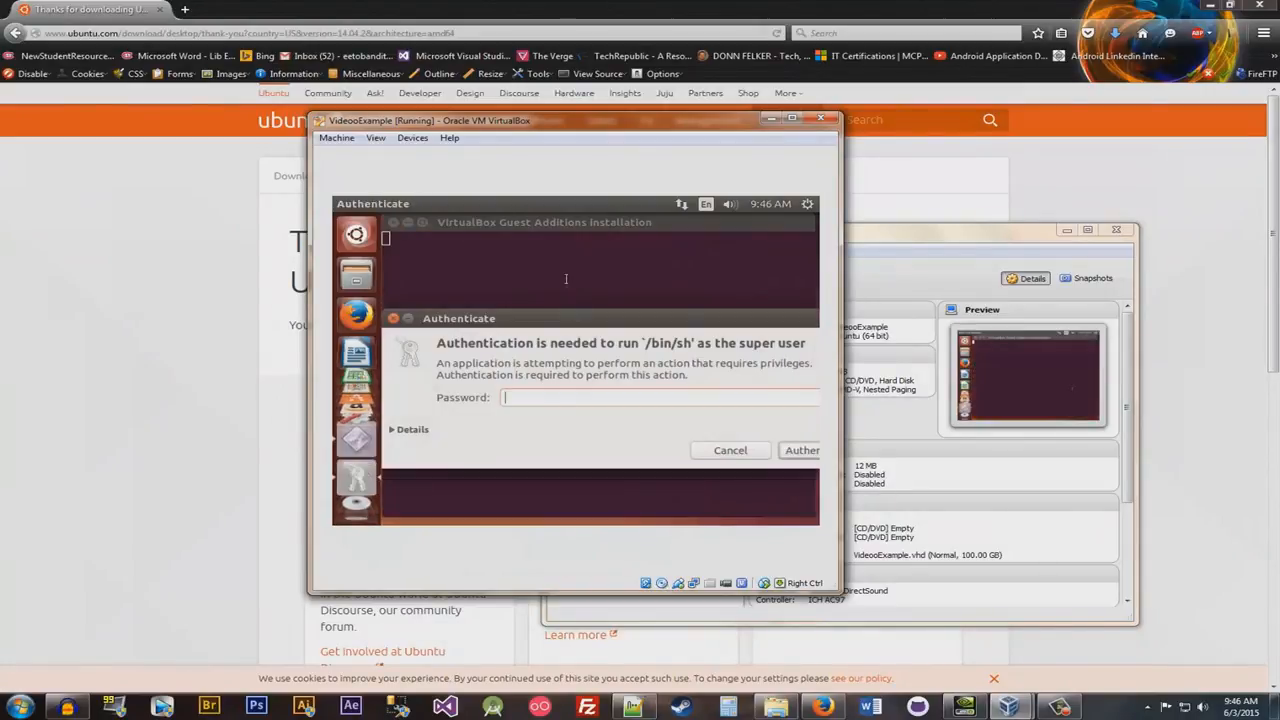
{"action": "type", "text": "*************"}
{"action": "key", "text": "Return"}
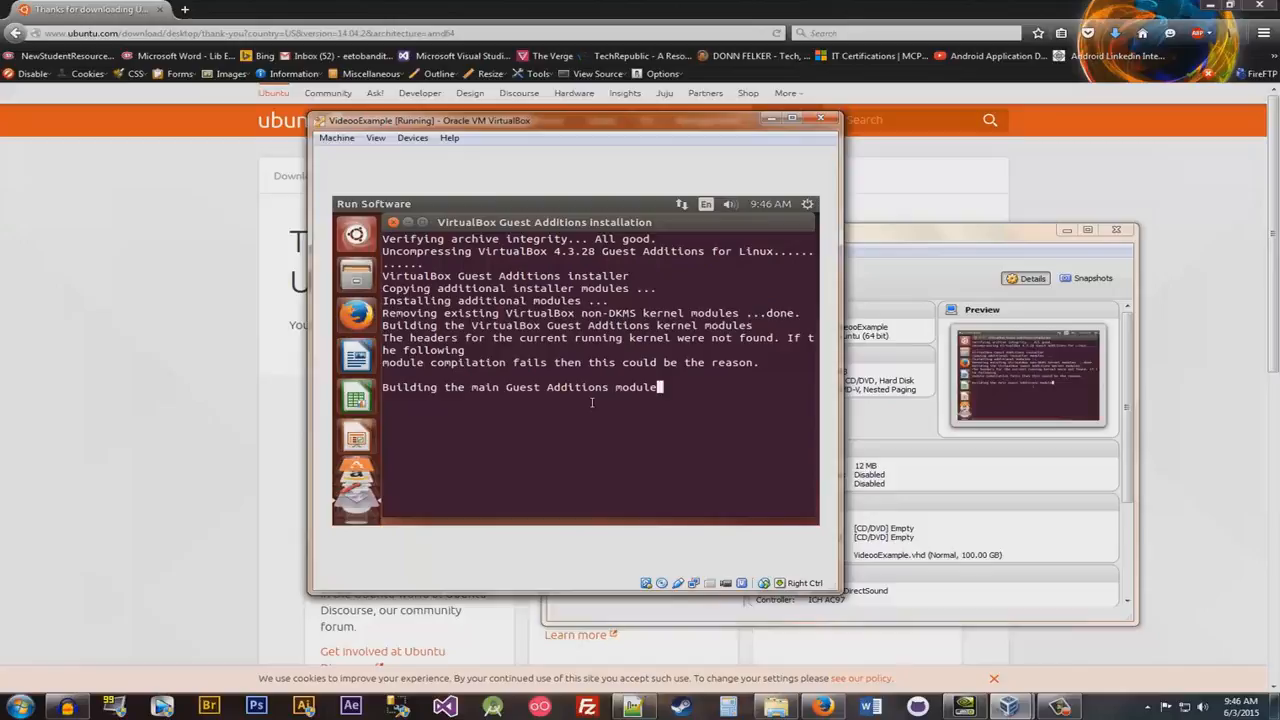
- Highlight the line about building the main Guest Additions module, and close the installer window once the installation finishes
{"action": "left_click_drag", "start_coordinate": [656, 387], "coordinate": [381, 389]}
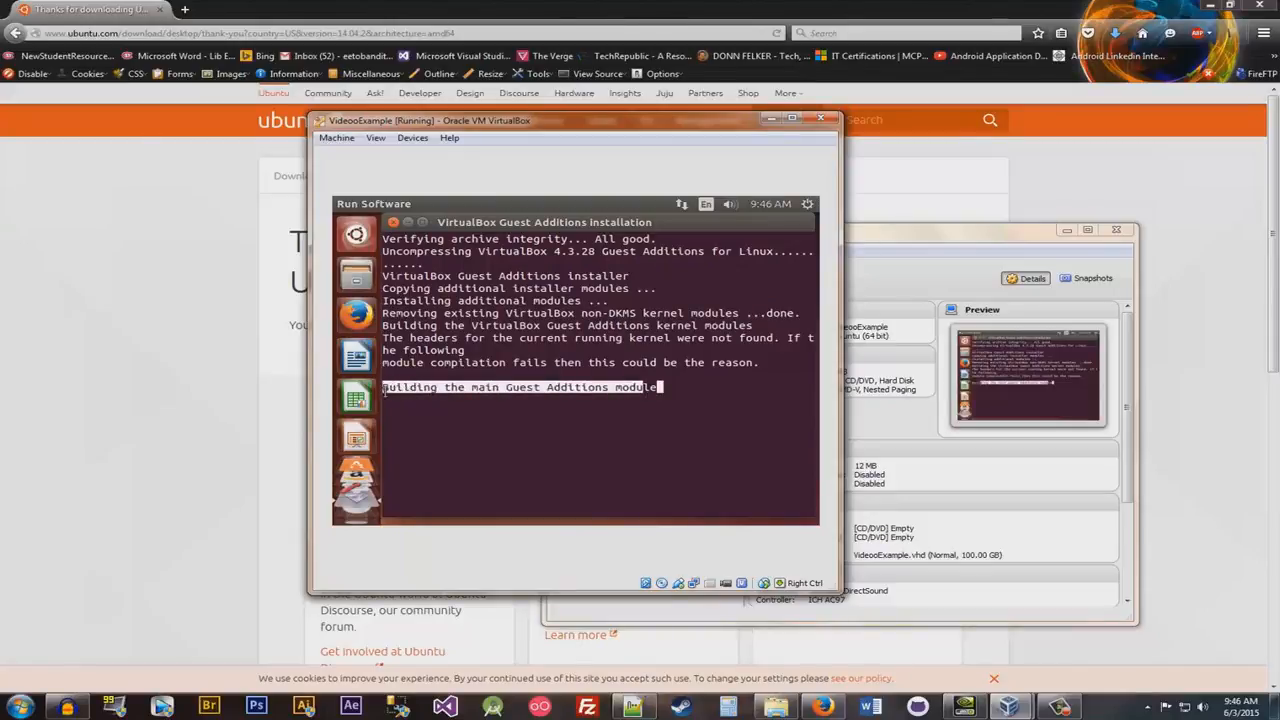
{"action": "left_click", "coordinate": [566, 417]}
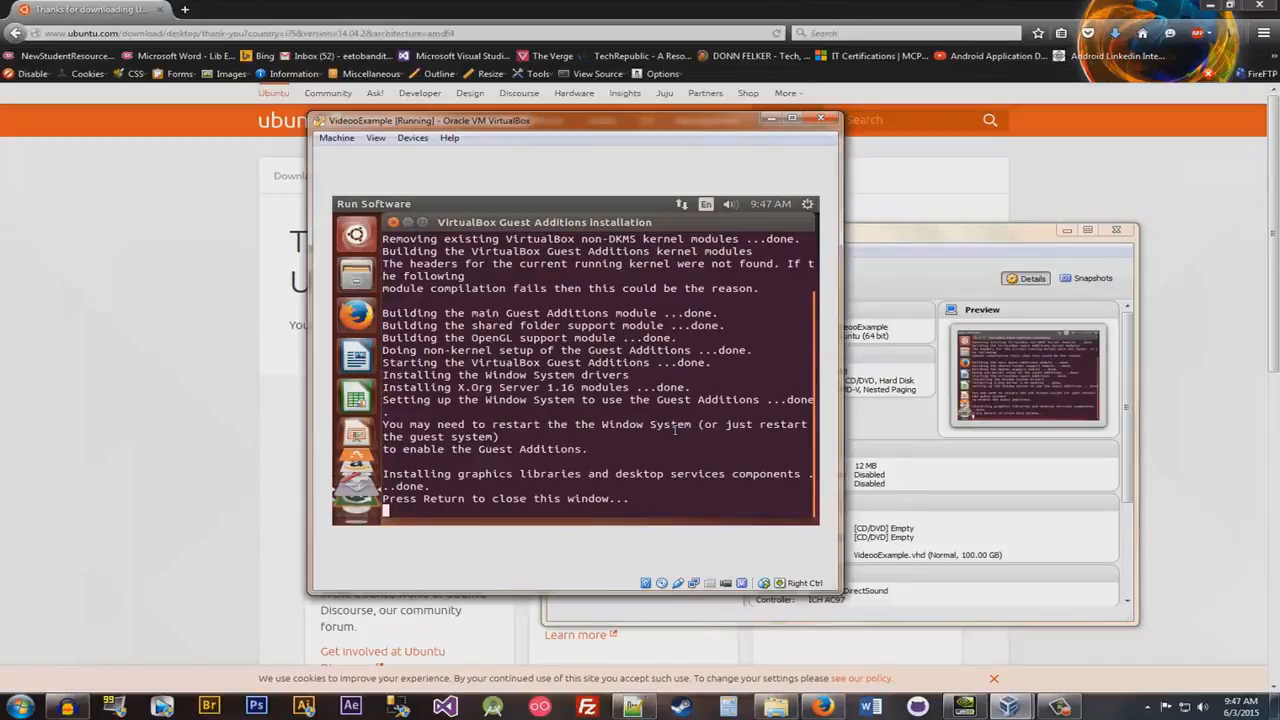
{"action": "key", "text": "Return"}
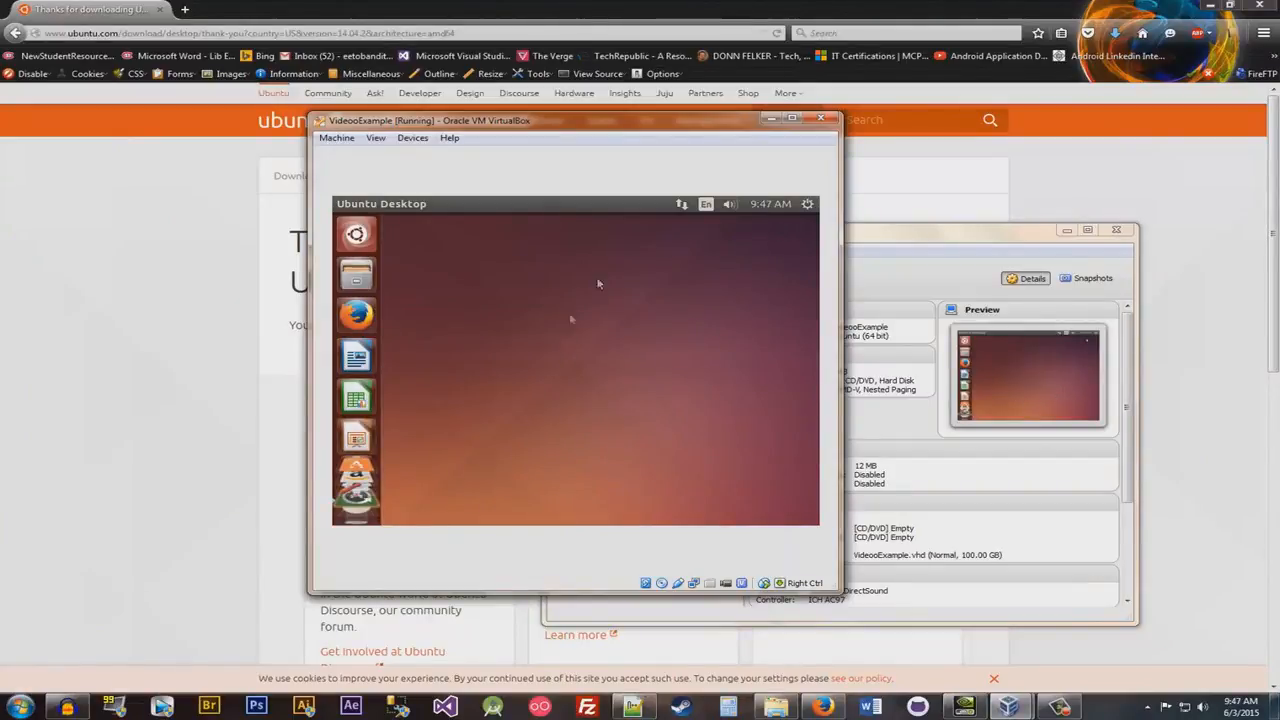
- Restart the Ubuntu guest from its session options to enable the Guest Additions
{"action": "left_click", "coordinate": [807, 206]}
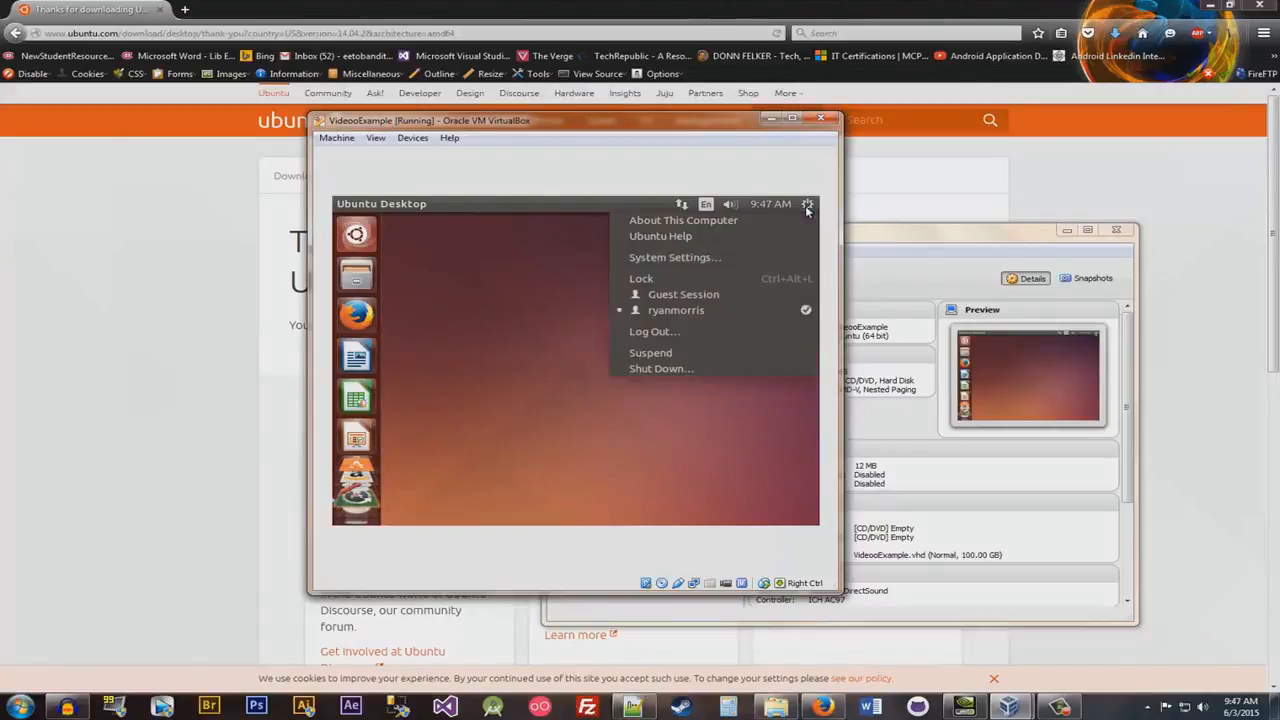
{"action": "left_click", "coordinate": [706, 369]}
{"action": "left_click", "coordinate": [505, 380]}
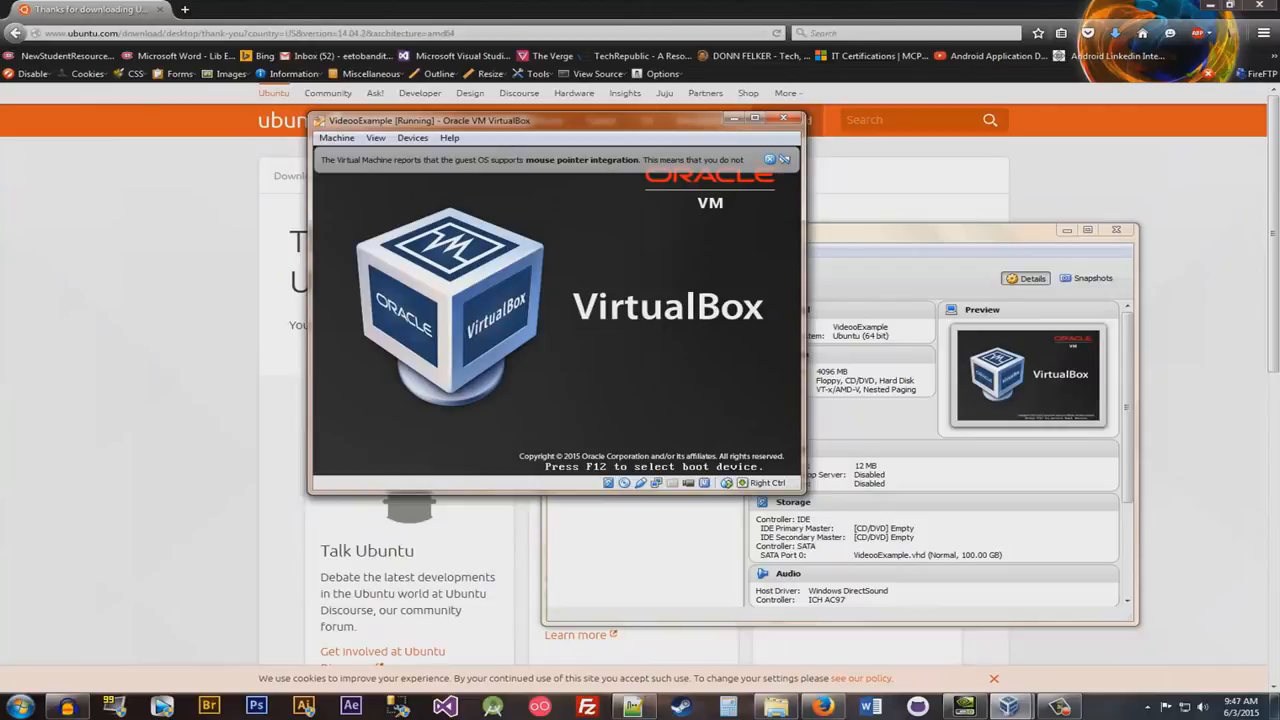
{"action": "mouse_move", "coordinate": [784, 158]}
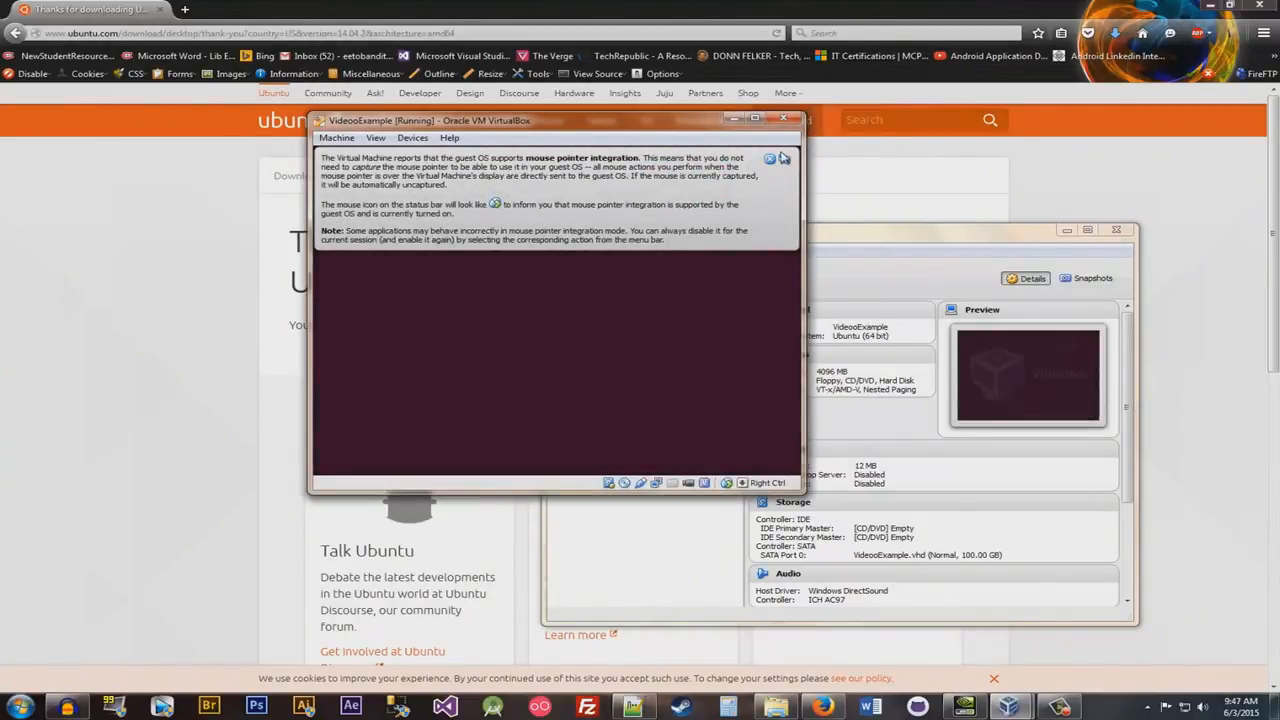
- Dismiss the mouse pointer integration notices and move the enlarged machine window higher on the host desktop
{"action": "left_click", "coordinate": [770, 160]}
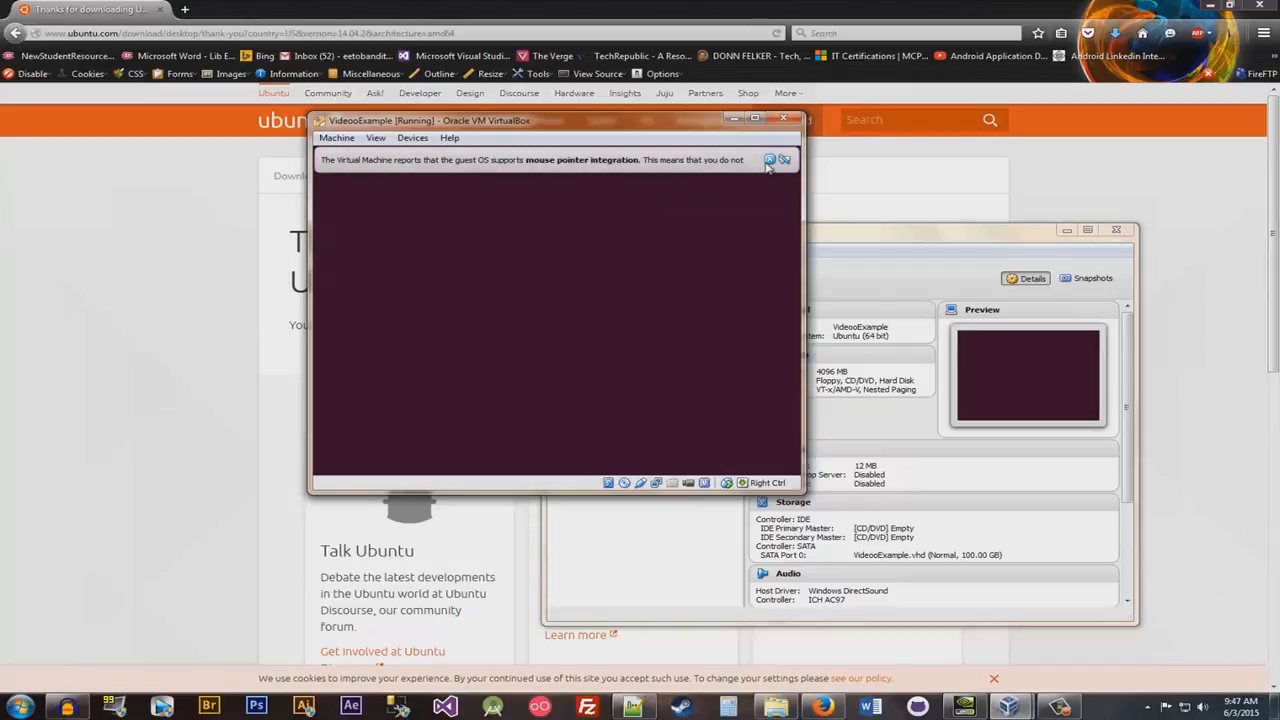
{"action": "left_click", "coordinate": [769, 161]}
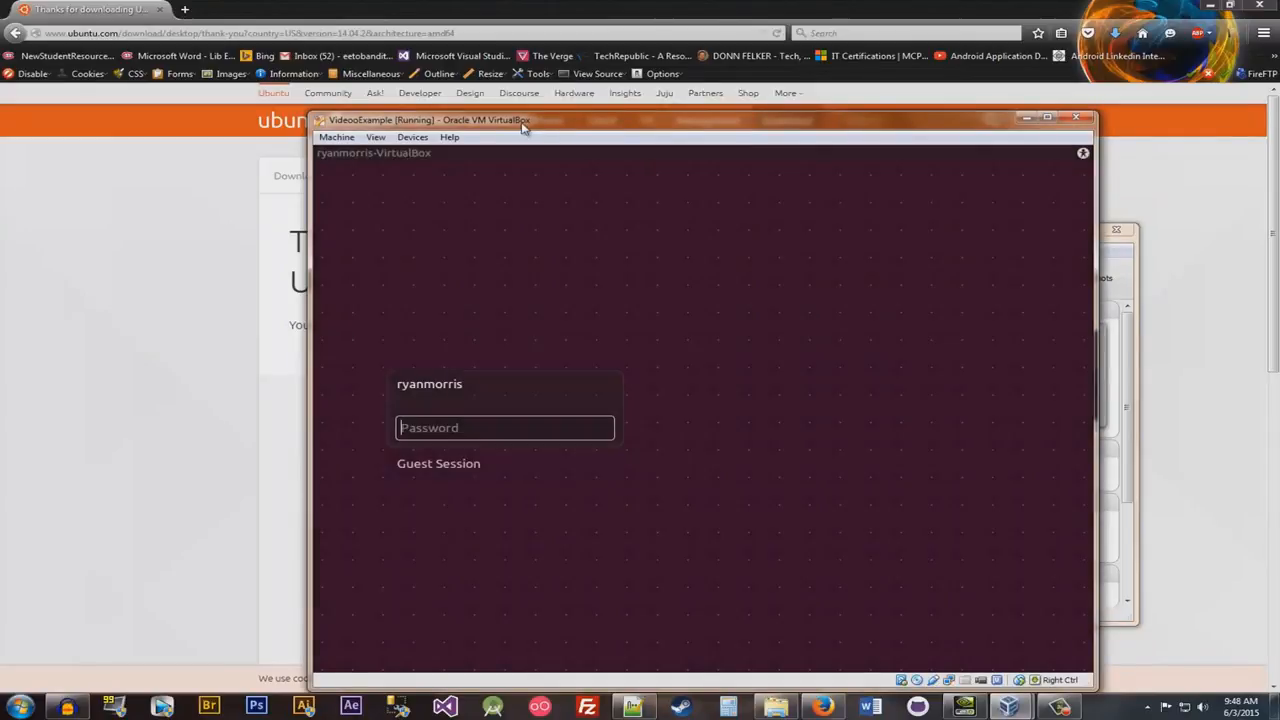
{"action": "left_click_drag", "start_coordinate": [525, 127], "coordinate": [408, 87]}
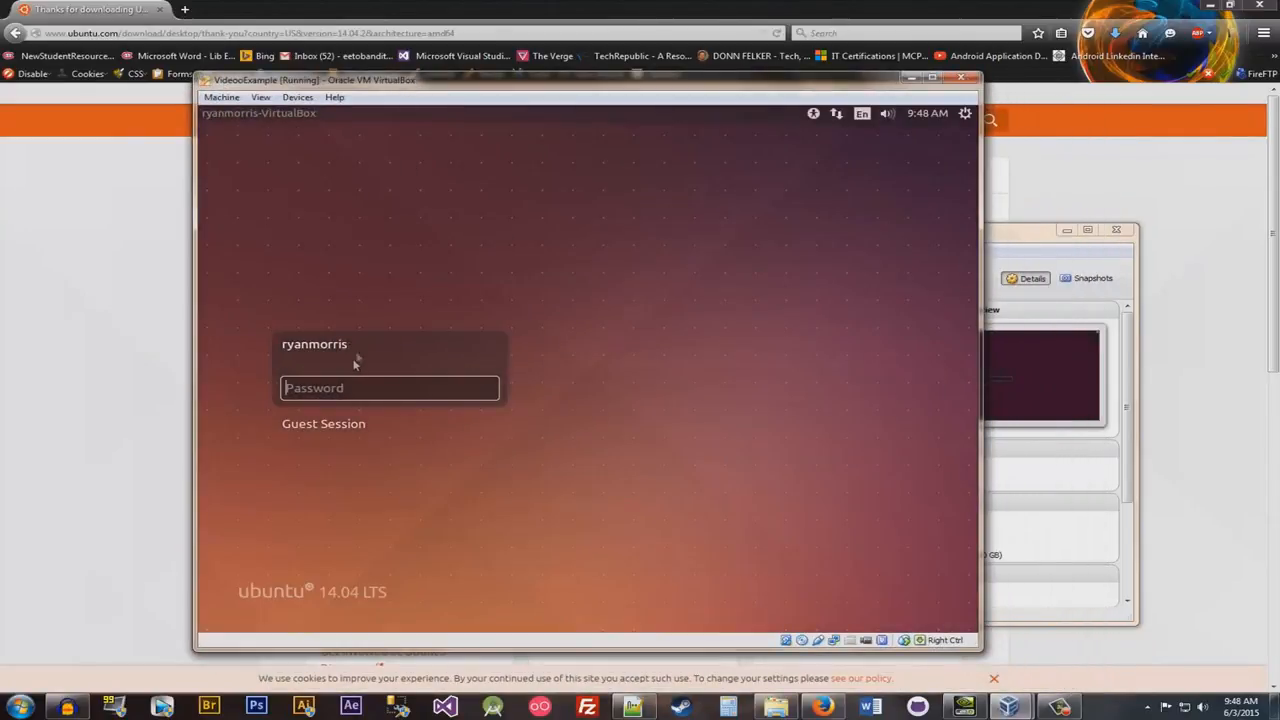
- Log in to the Ubuntu guest with the account password and maximize the machine window
{"action": "type", "text": "***********"}
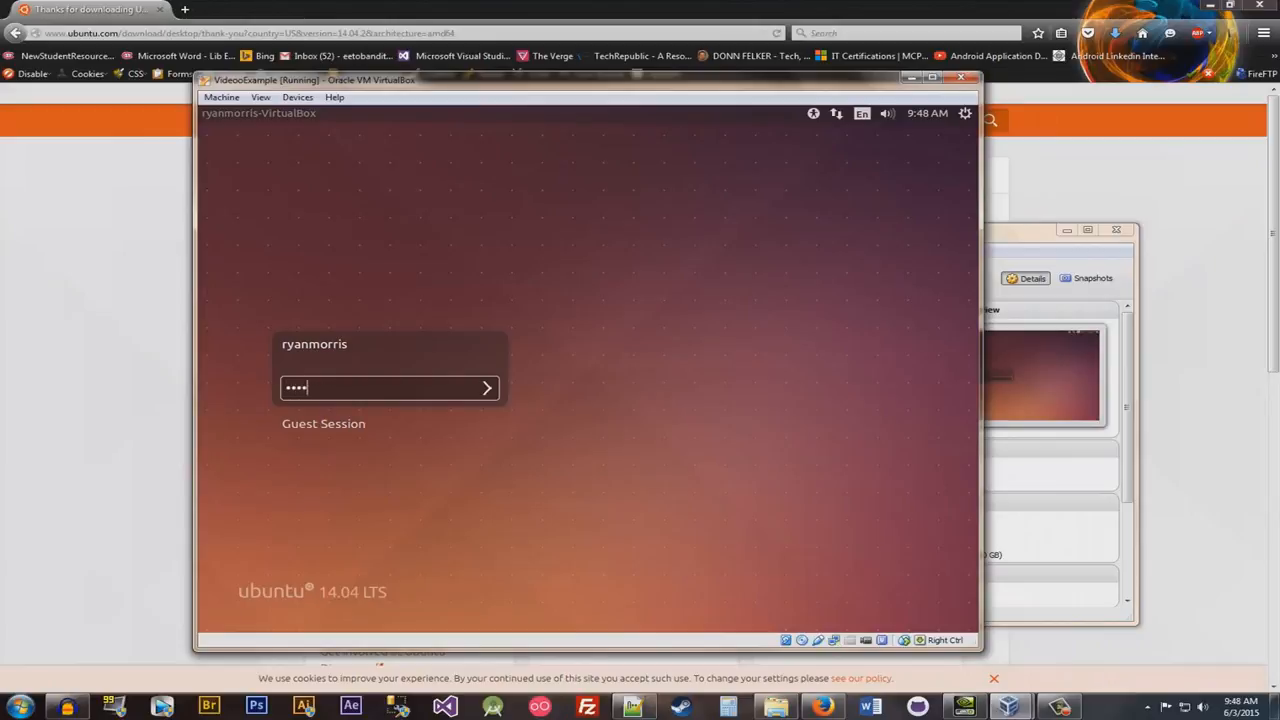
{"action": "key", "text": "Return"}
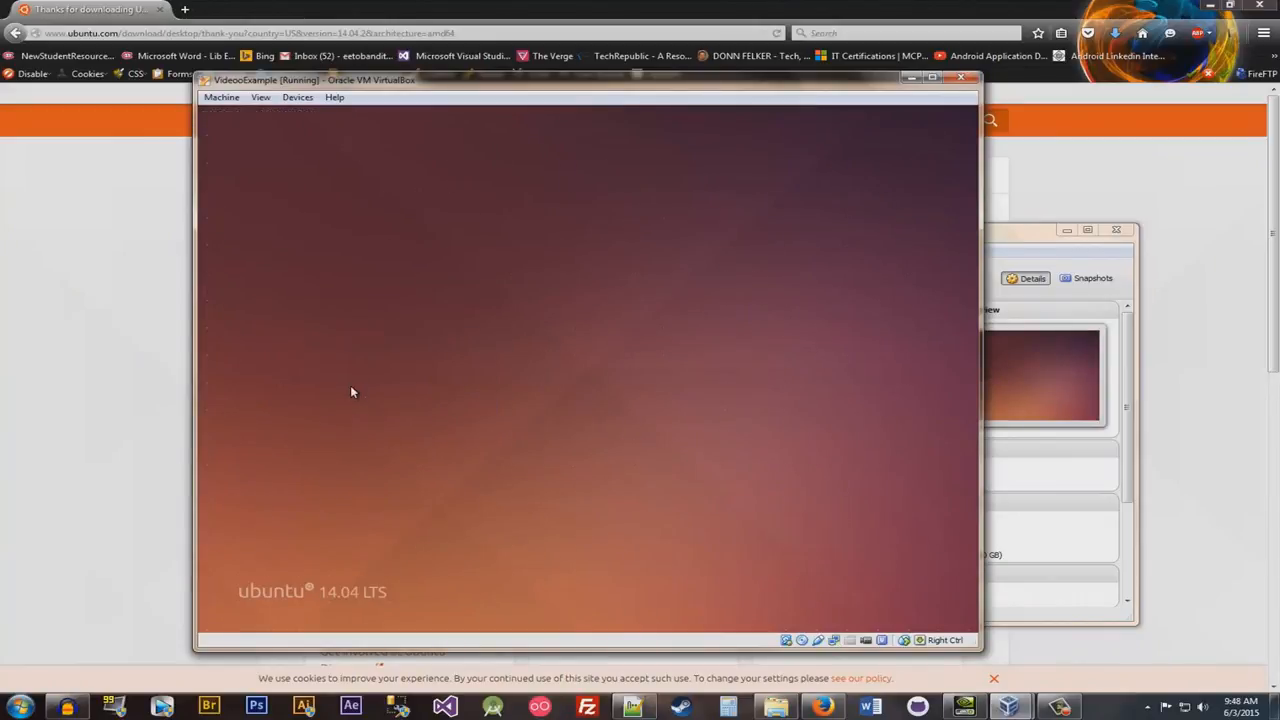
{"action": "left_click", "coordinate": [932, 77]}
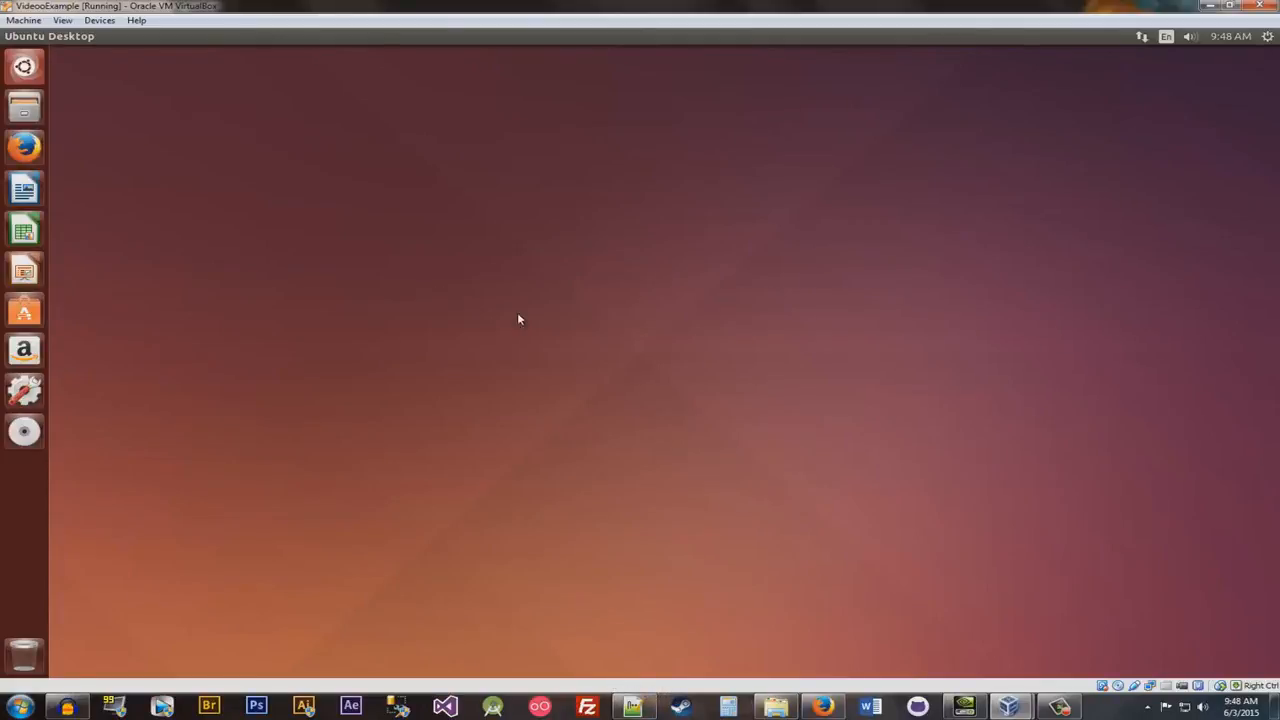
- Switch the VideooExample machine to seamless mode and confirm the switch
{"action": "left_click", "coordinate": [102, 21]}
{"action": "mouse_move", "coordinate": [63, 21]}
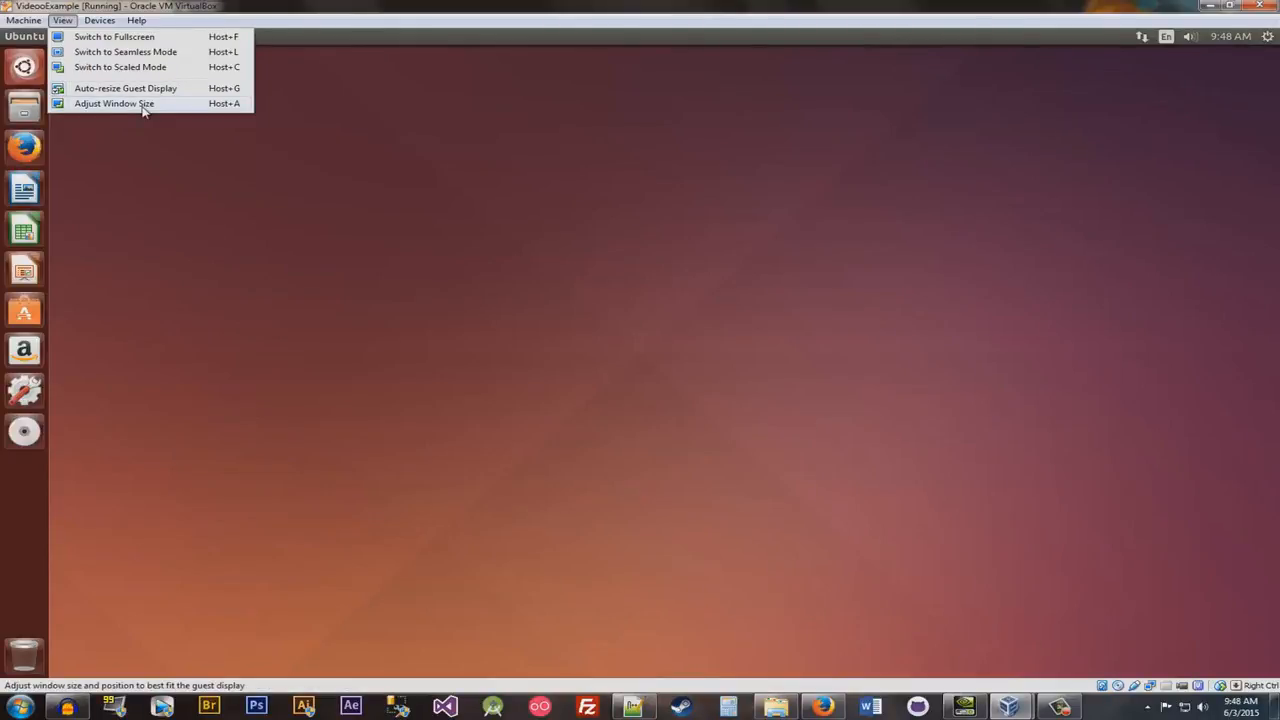
{"action": "left_click", "coordinate": [128, 56]}
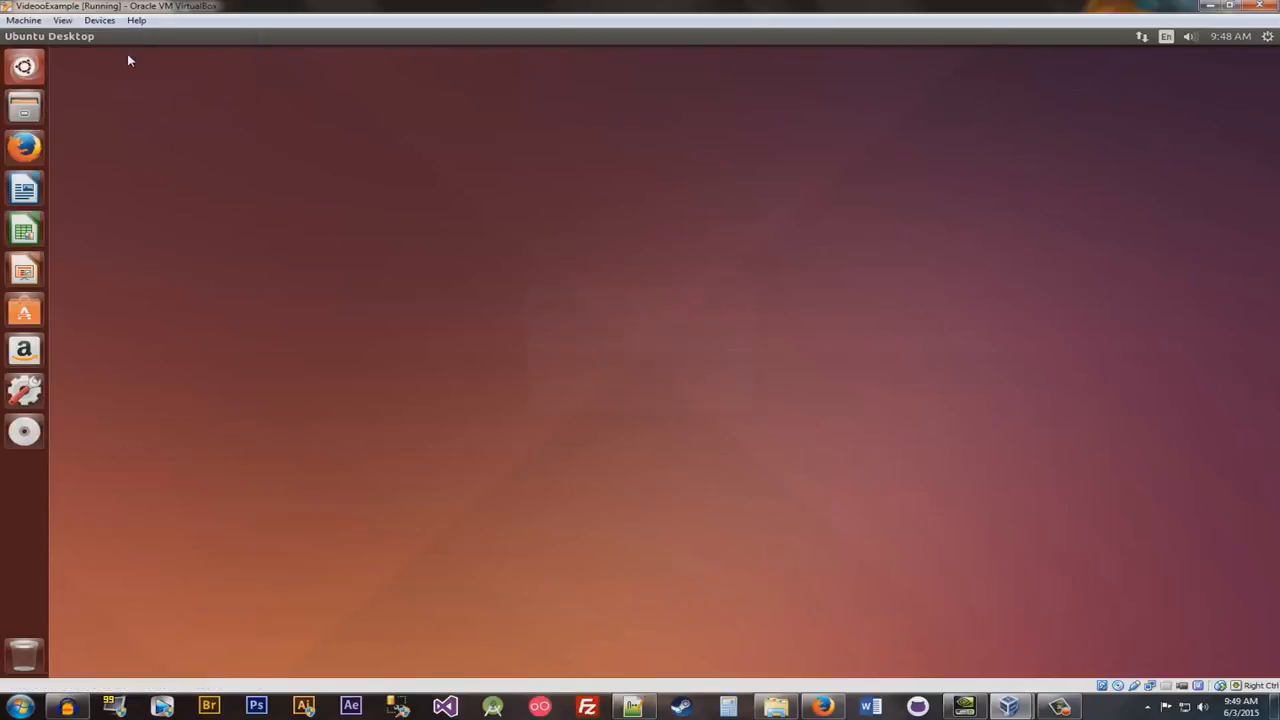
{"action": "left_click", "coordinate": [609, 405]}
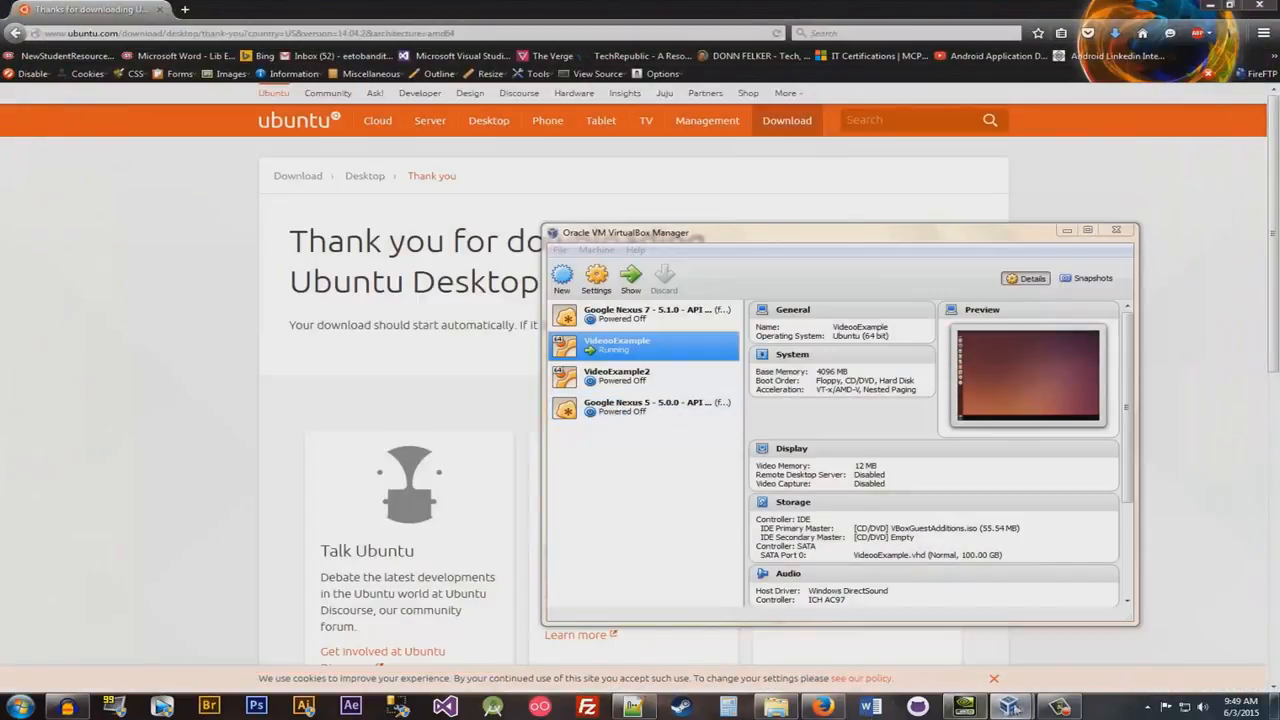
- Minimize the browser on the host desktop and return the running machine from seamless mode to its normal window
{"action": "mouse_move", "coordinate": [1045, 658]}
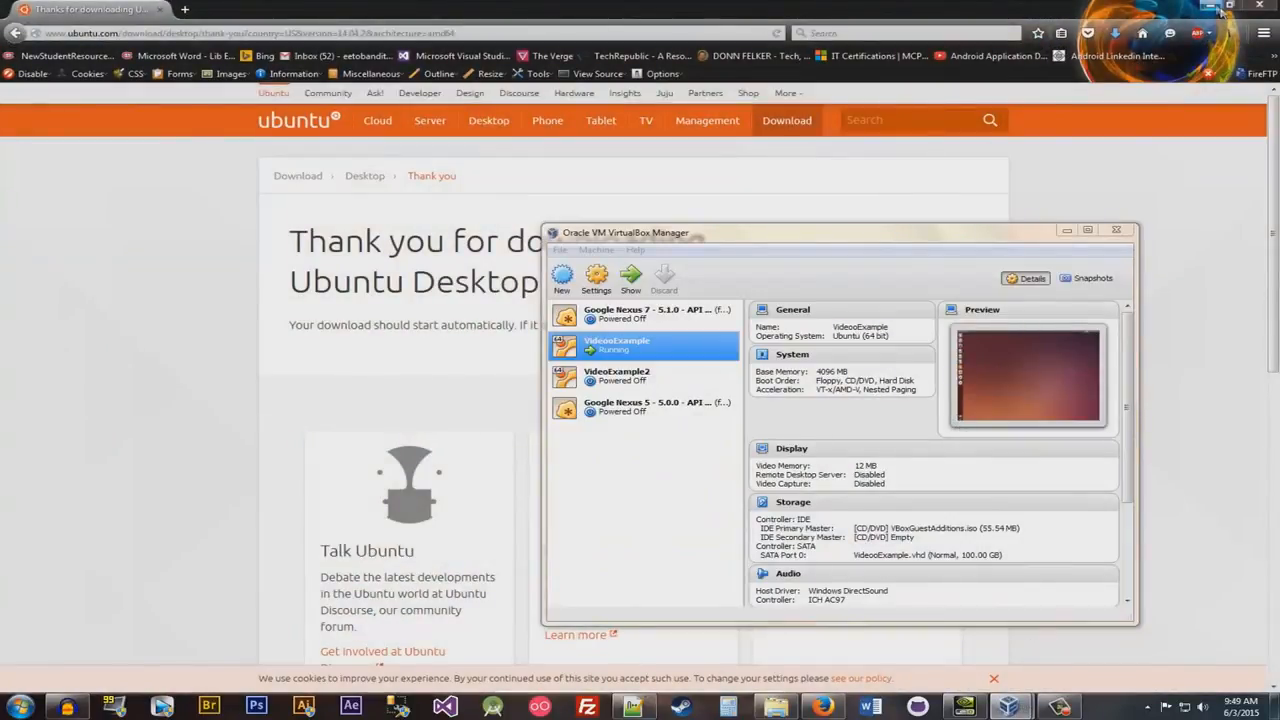
{"action": "left_click", "coordinate": [1218, 8]}
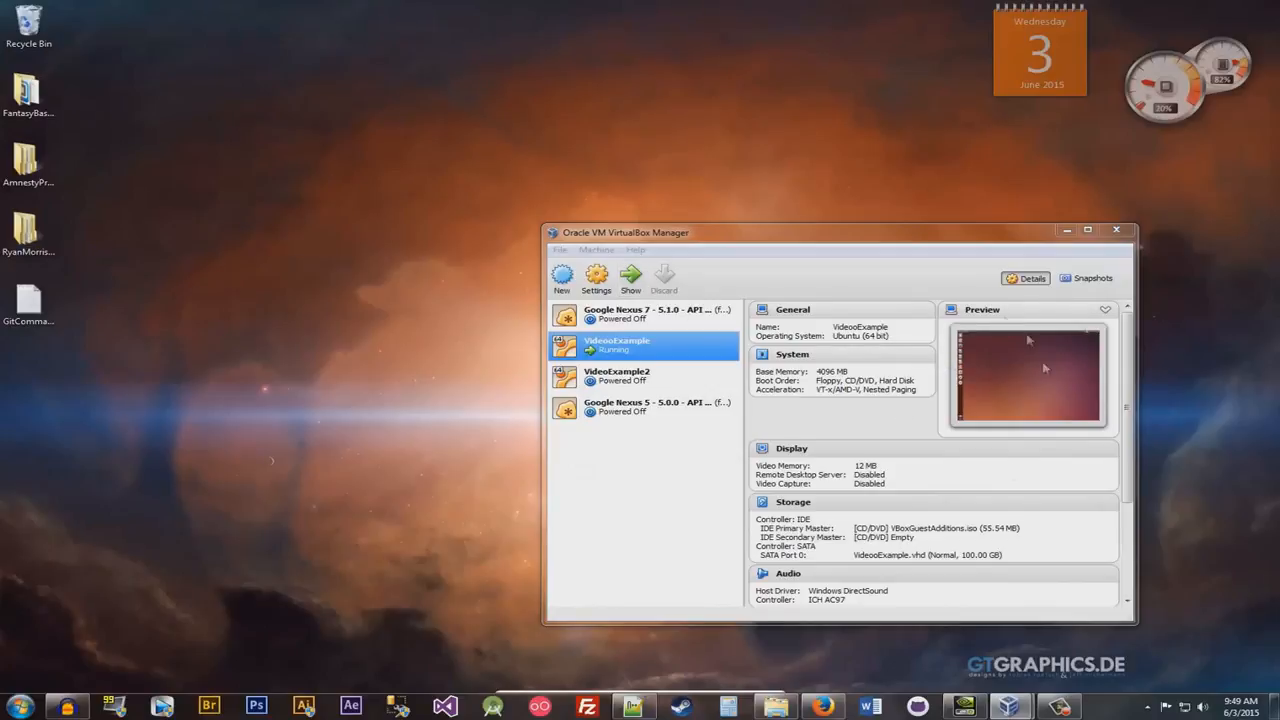
{"action": "left_click", "coordinate": [1010, 706]}
{"action": "left_click", "coordinate": [1044, 654]}
{"action": "mouse_move", "coordinate": [656, 692]}
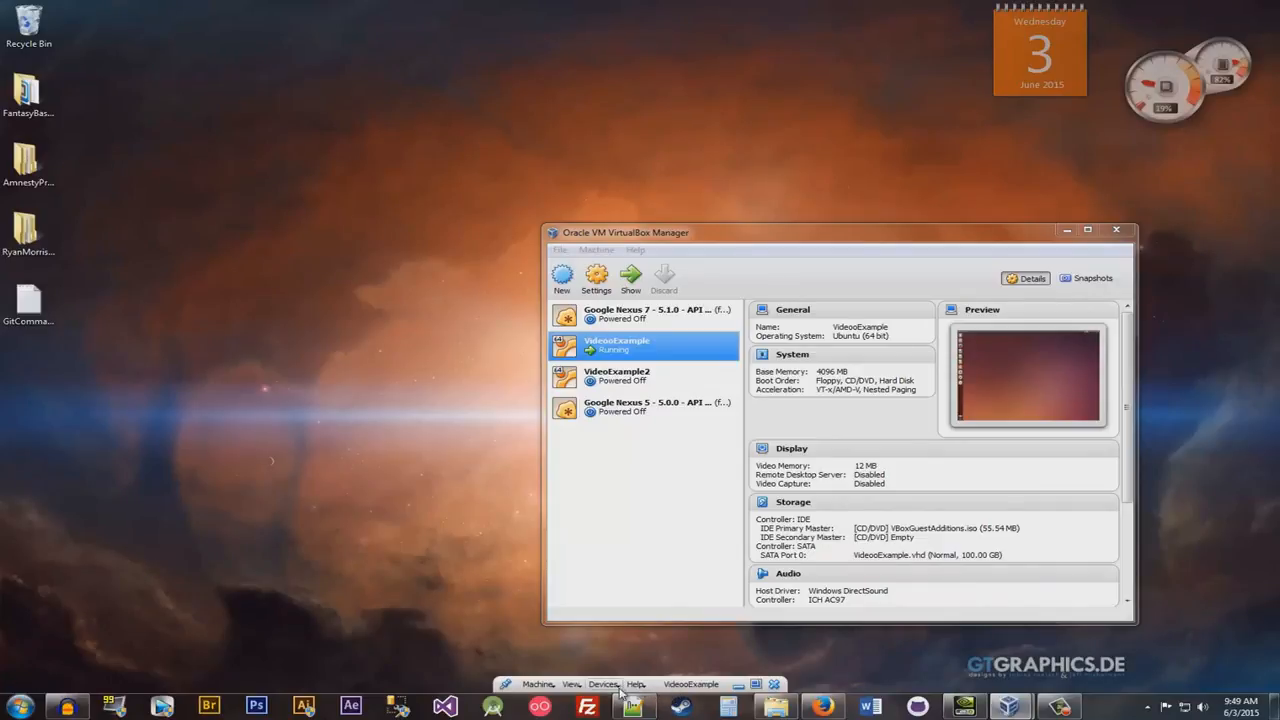
{"action": "left_click", "coordinate": [757, 686]}
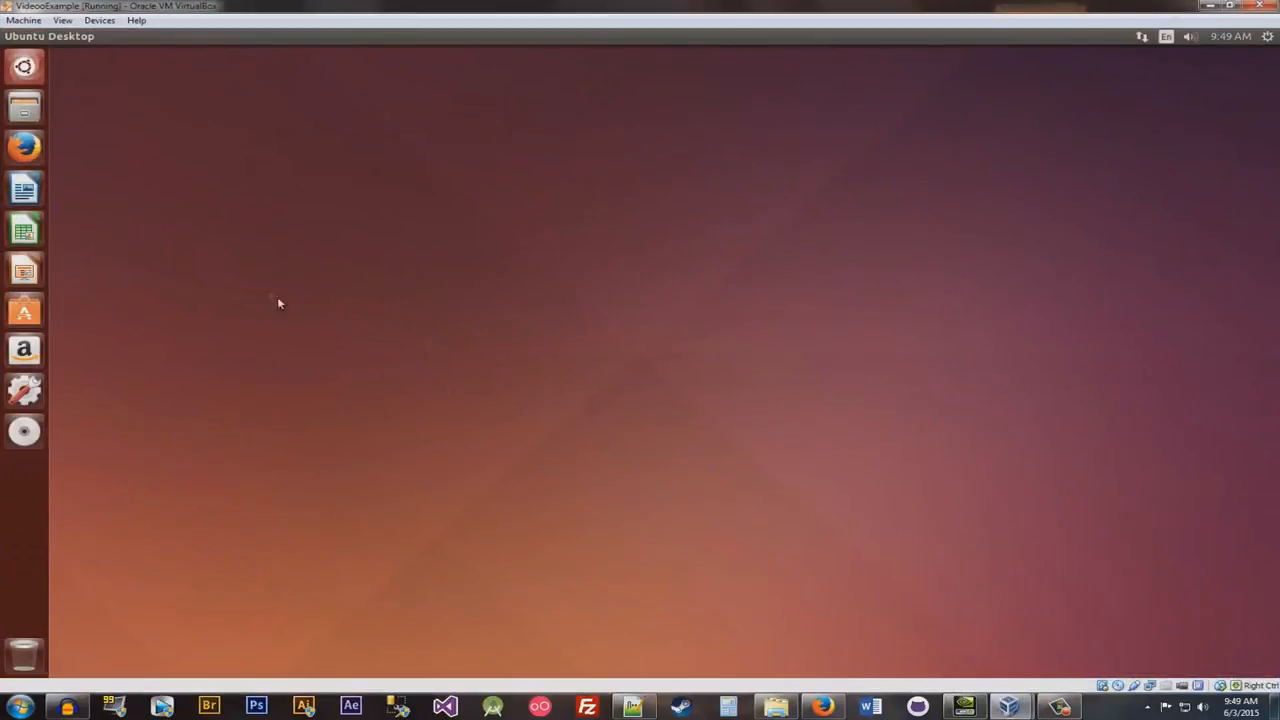
- Minimize the VideooExample machine window and bring it back to the front
{"action": "left_click", "coordinate": [97, 20]}
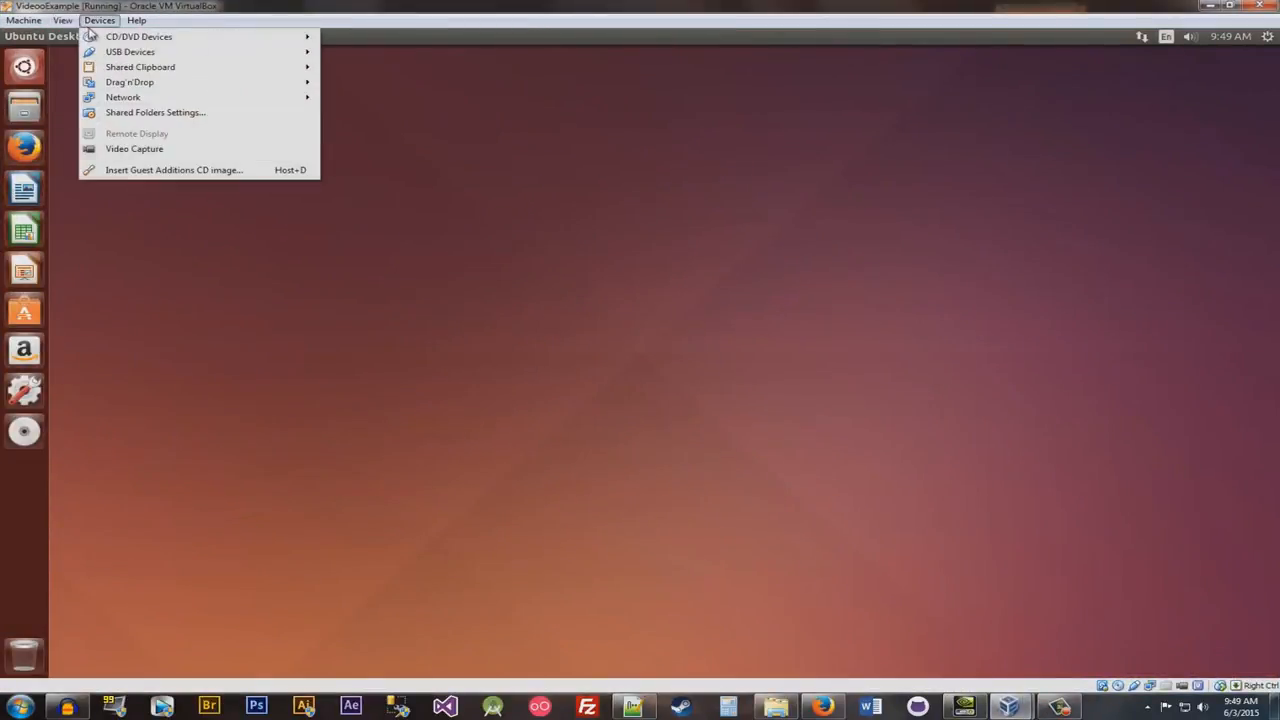
{"action": "left_click", "coordinate": [703, 525]}
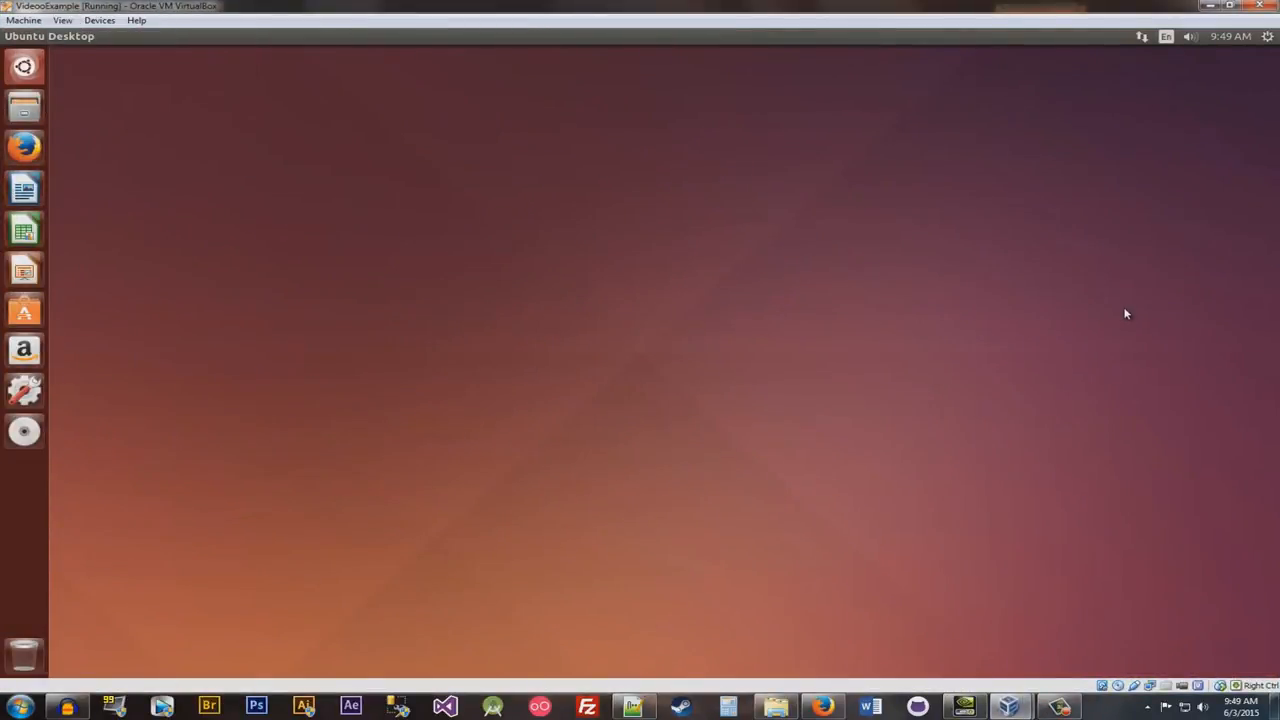
{"action": "left_click", "coordinate": [1210, 5]}
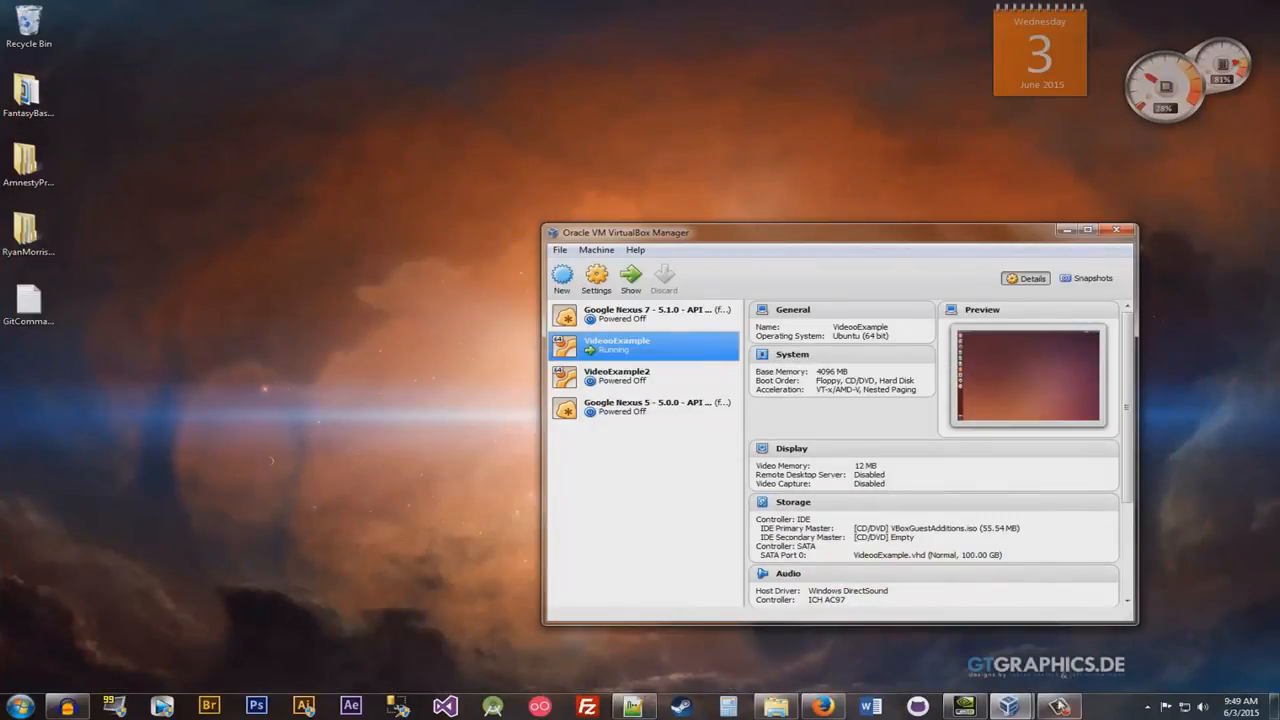
{"action": "mouse_move", "coordinate": [1058, 706]}
{"action": "left_click", "coordinate": [1050, 675]}
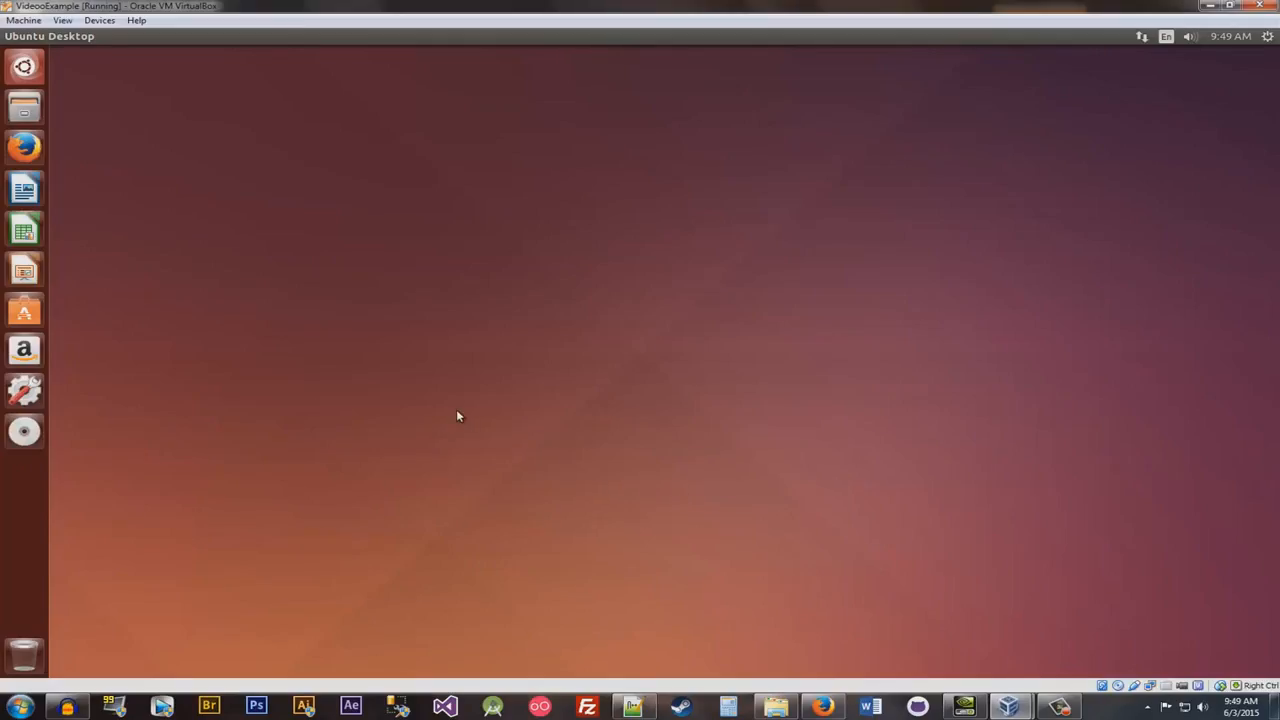
- Switch the VideooExample machine to fullscreen mode and confirm the switch
{"action": "left_click", "coordinate": [66, 21]}
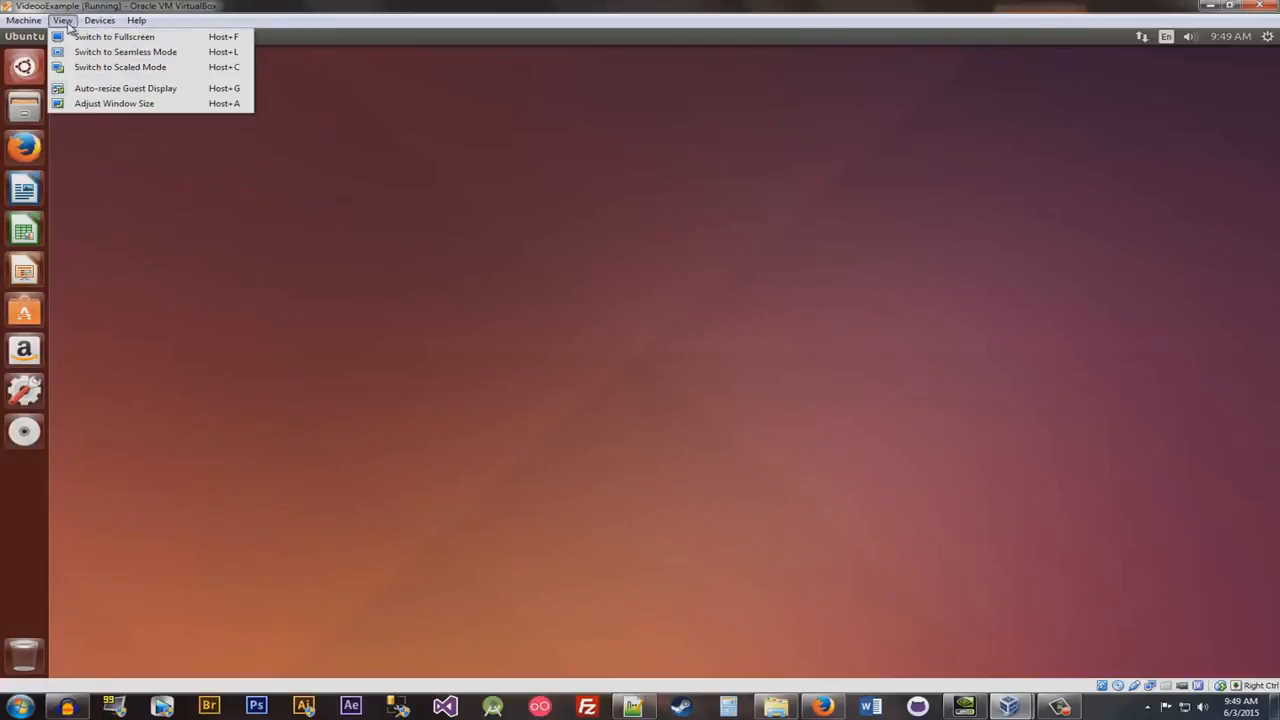
{"action": "left_click", "coordinate": [80, 37]}
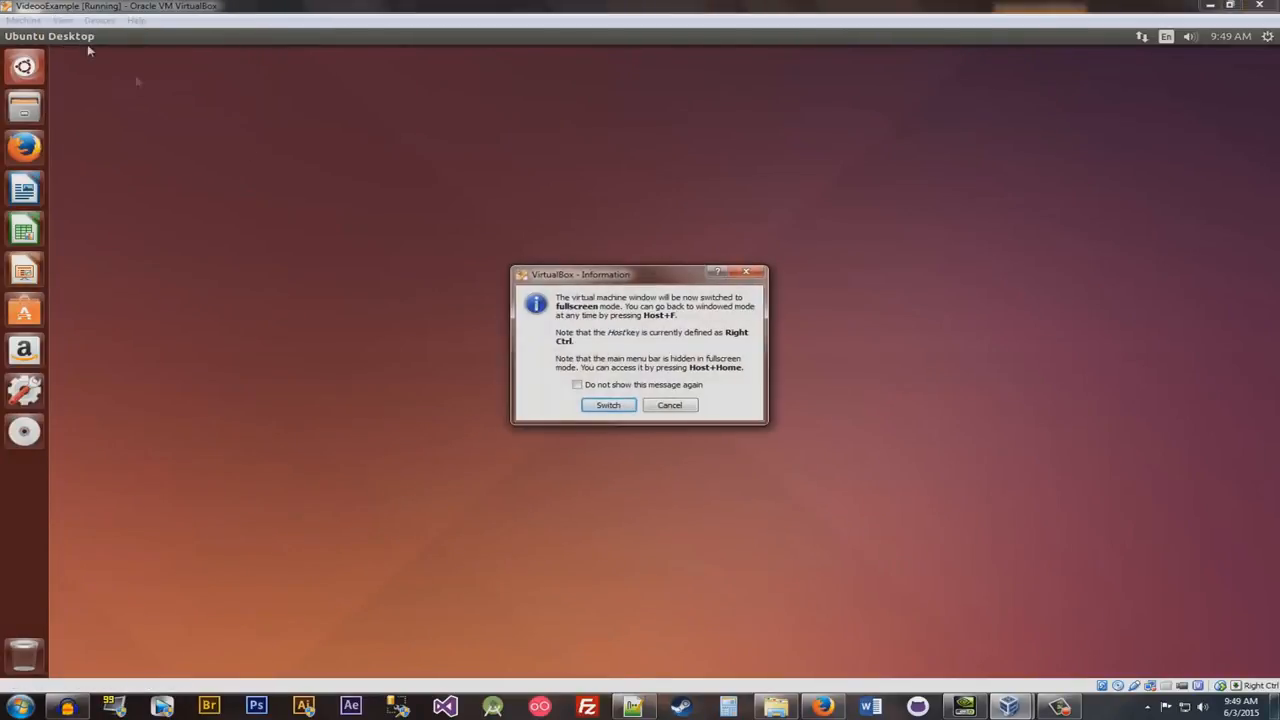
{"action": "left_click", "coordinate": [600, 405]}
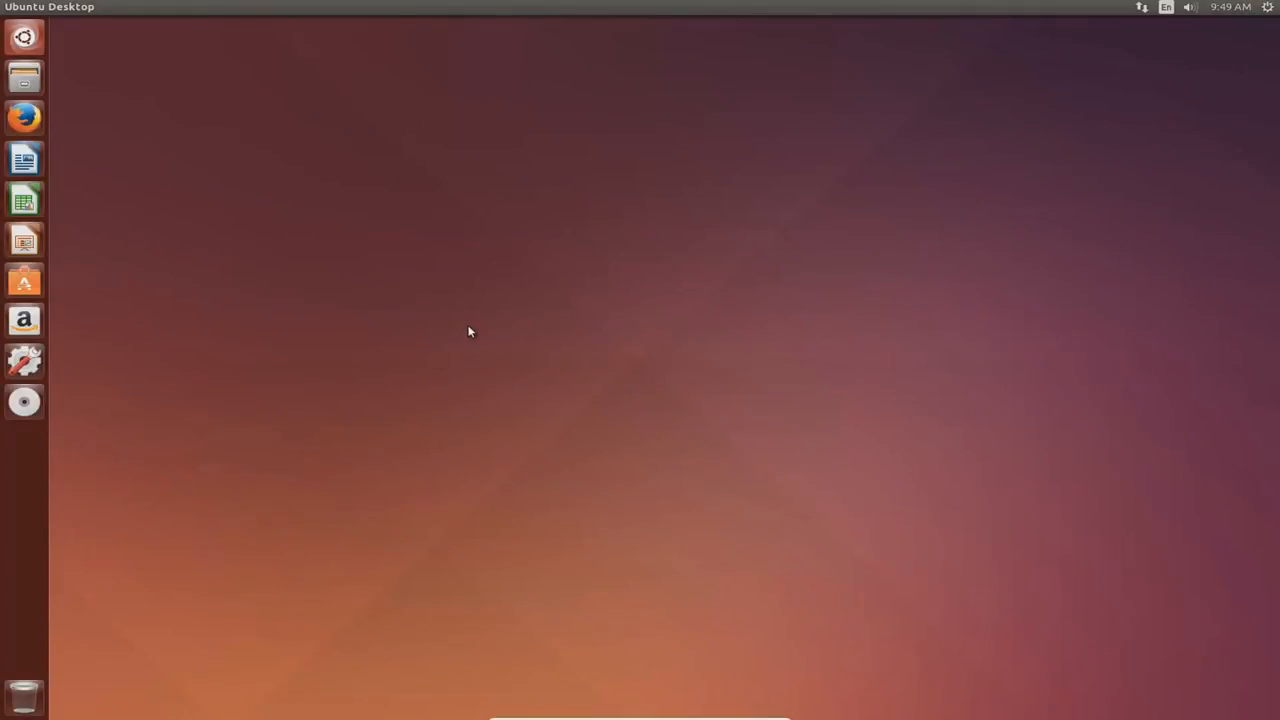
- Minimize the fullscreen machine to reach the host desktop, and reopen it in fullscreen
{"action": "mouse_move", "coordinate": [641, 716]}
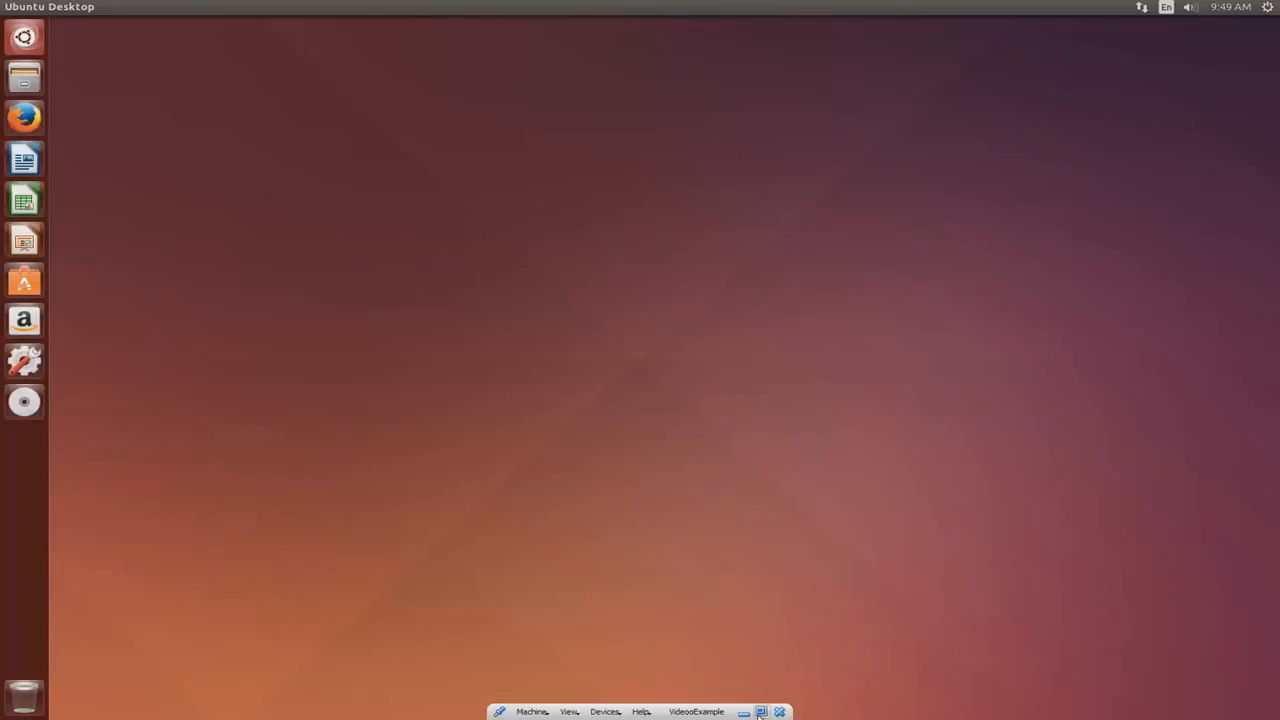
{"action": "left_click", "coordinate": [759, 714]}
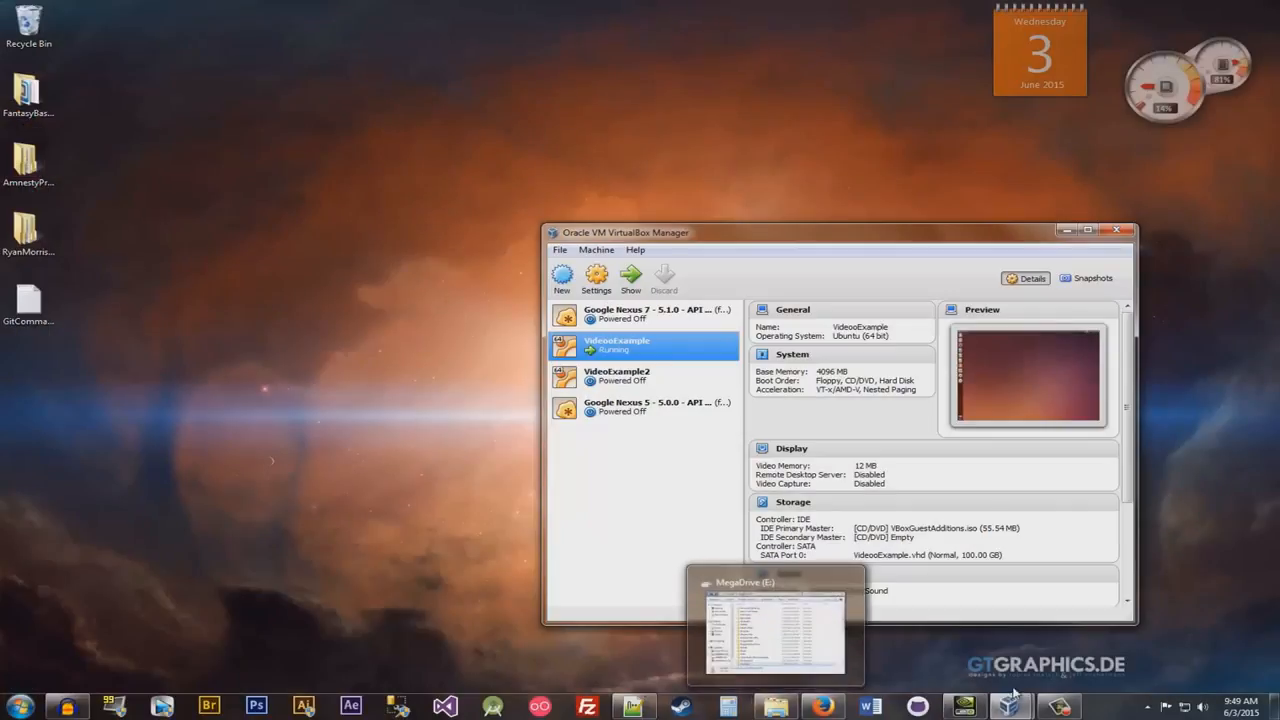
{"action": "mouse_move", "coordinate": [1012, 700]}
{"action": "left_click", "coordinate": [1049, 650]}
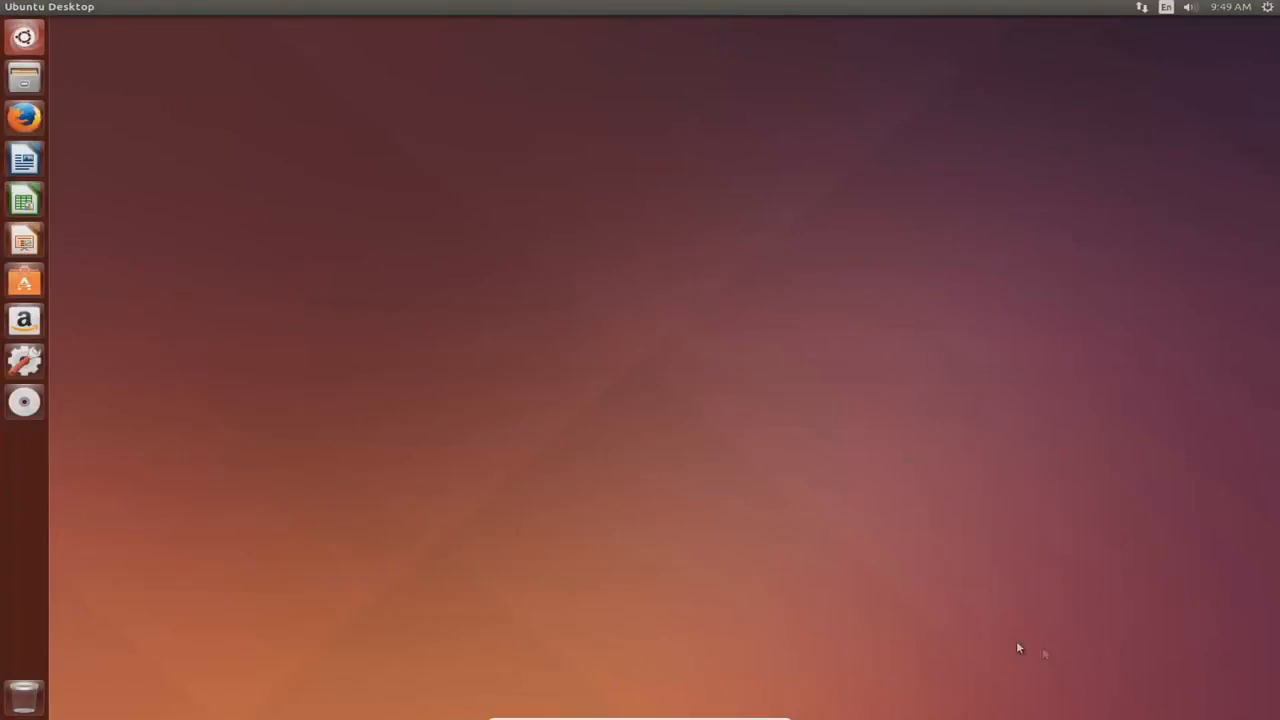
- Minimize the fullscreen machine again and compare the details of VideooExample and VideoExample2 in the VirtualBox Manager
{"action": "left_click", "coordinate": [750, 713]}
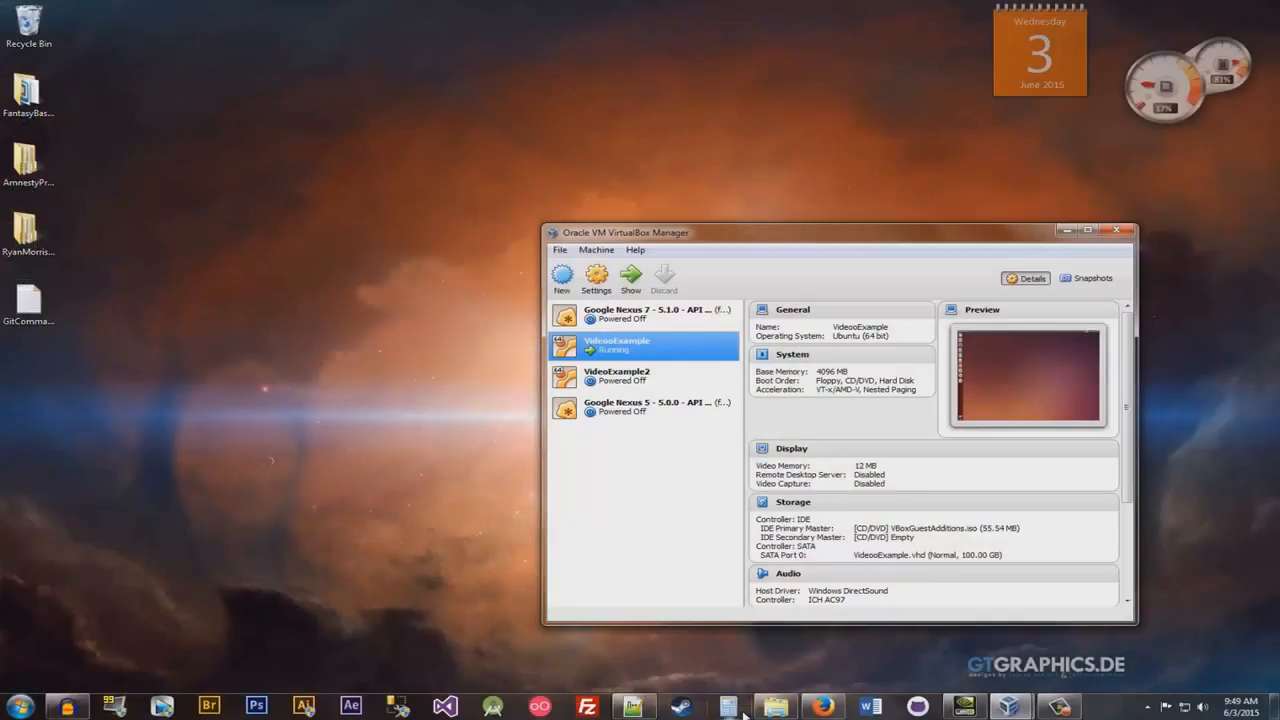
{"action": "left_click", "coordinate": [636, 384]}
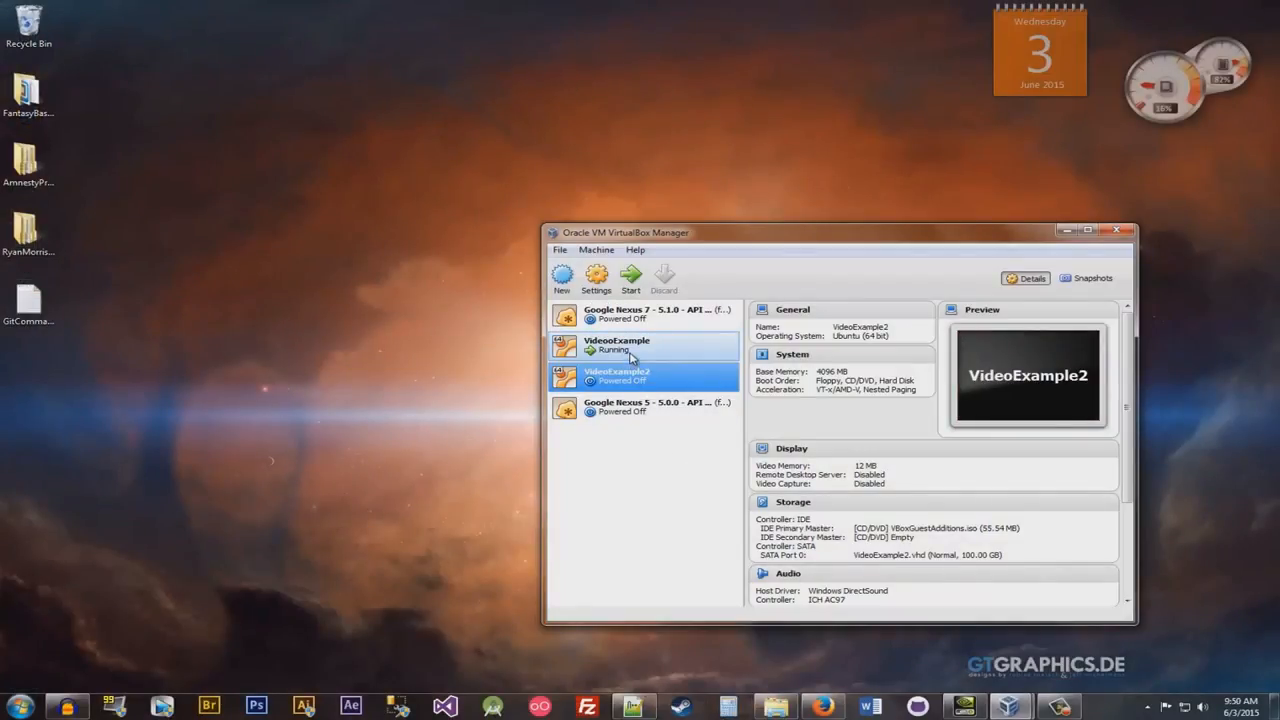
{"action": "left_click", "coordinate": [655, 347]}
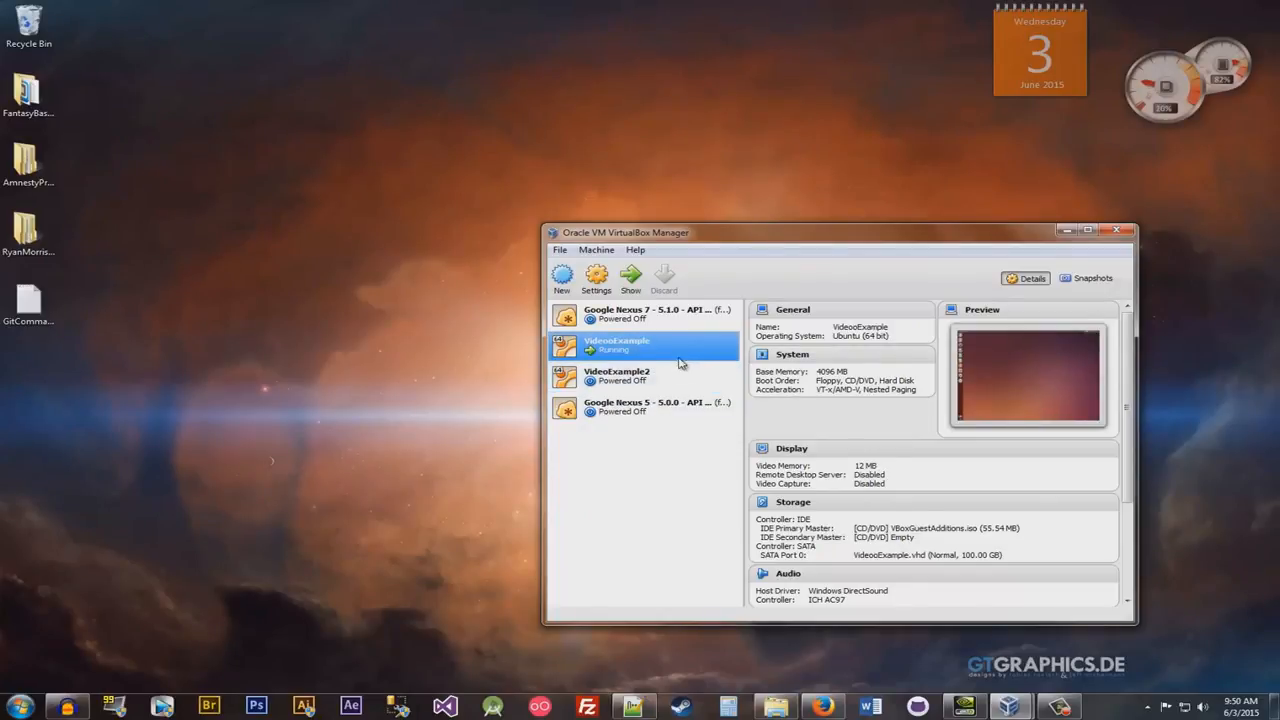
{"action": "left_click", "coordinate": [643, 381]}
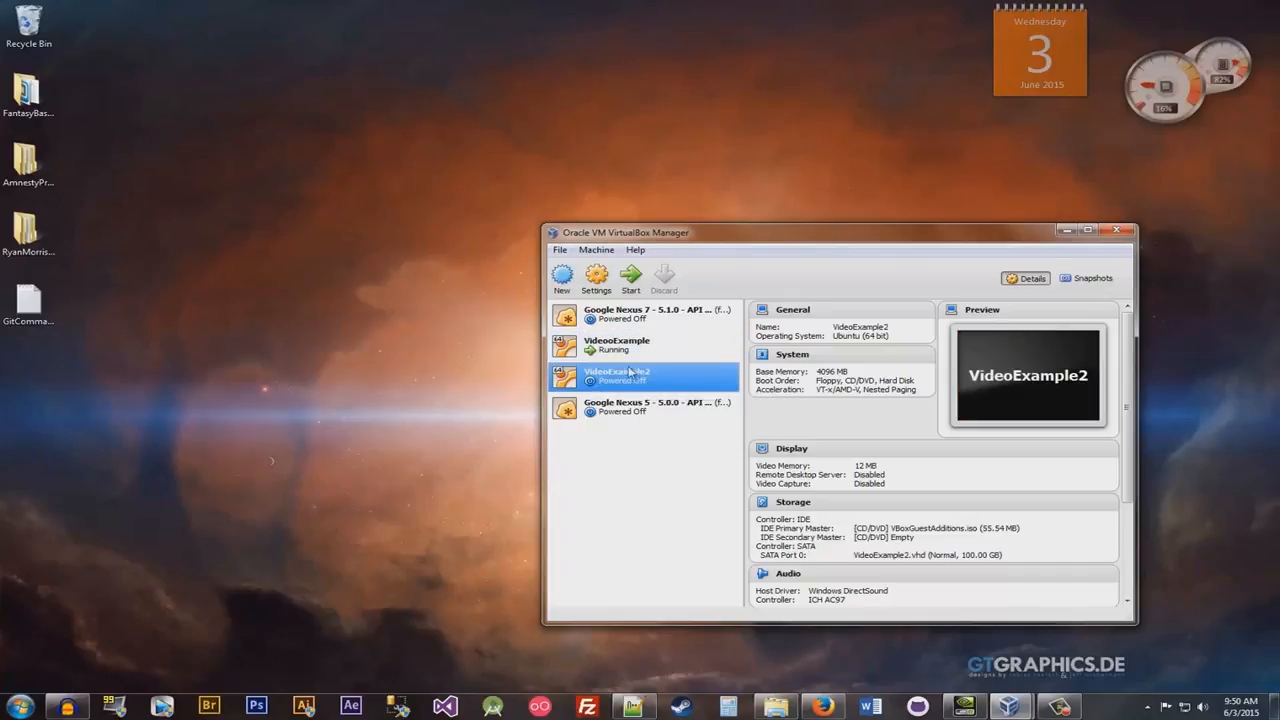
{"action": "left_click_drag", "start_coordinate": [147, 288], "coordinate": [308, 498]}
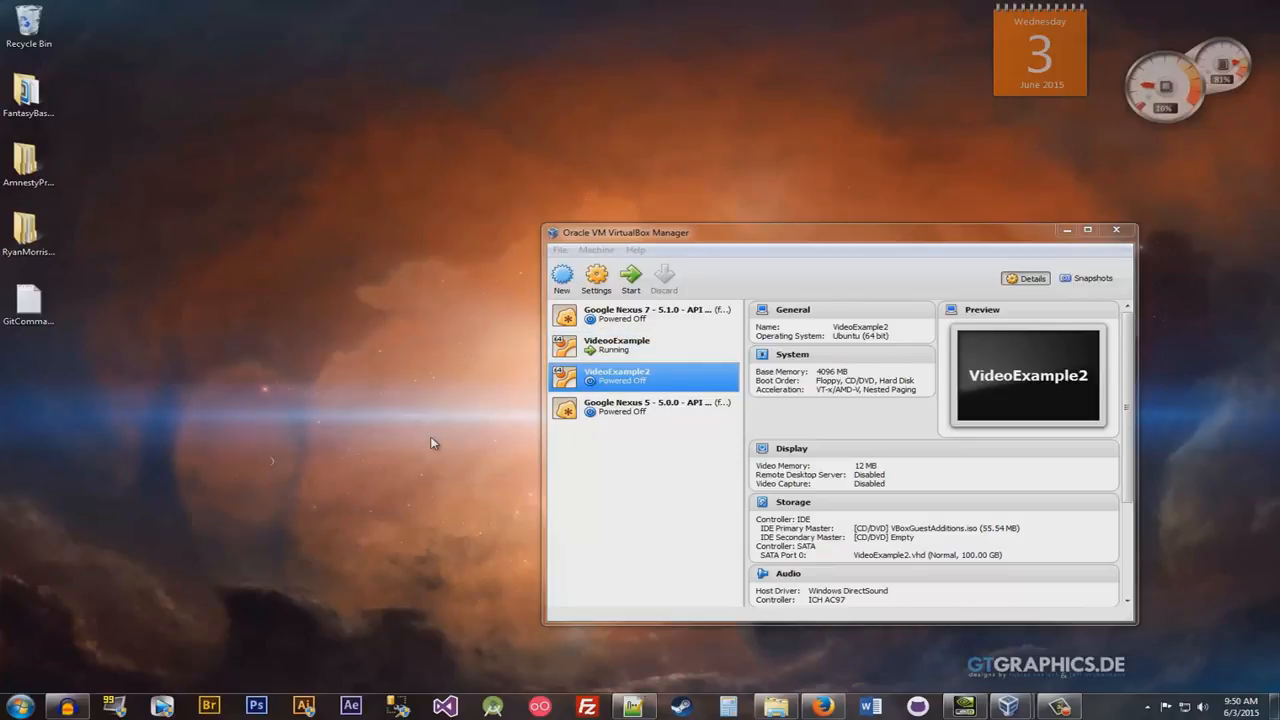
- Bring the running VideooExample machine back up in fullscreen from the host desktop
{"action": "left_click", "coordinate": [1062, 708]}
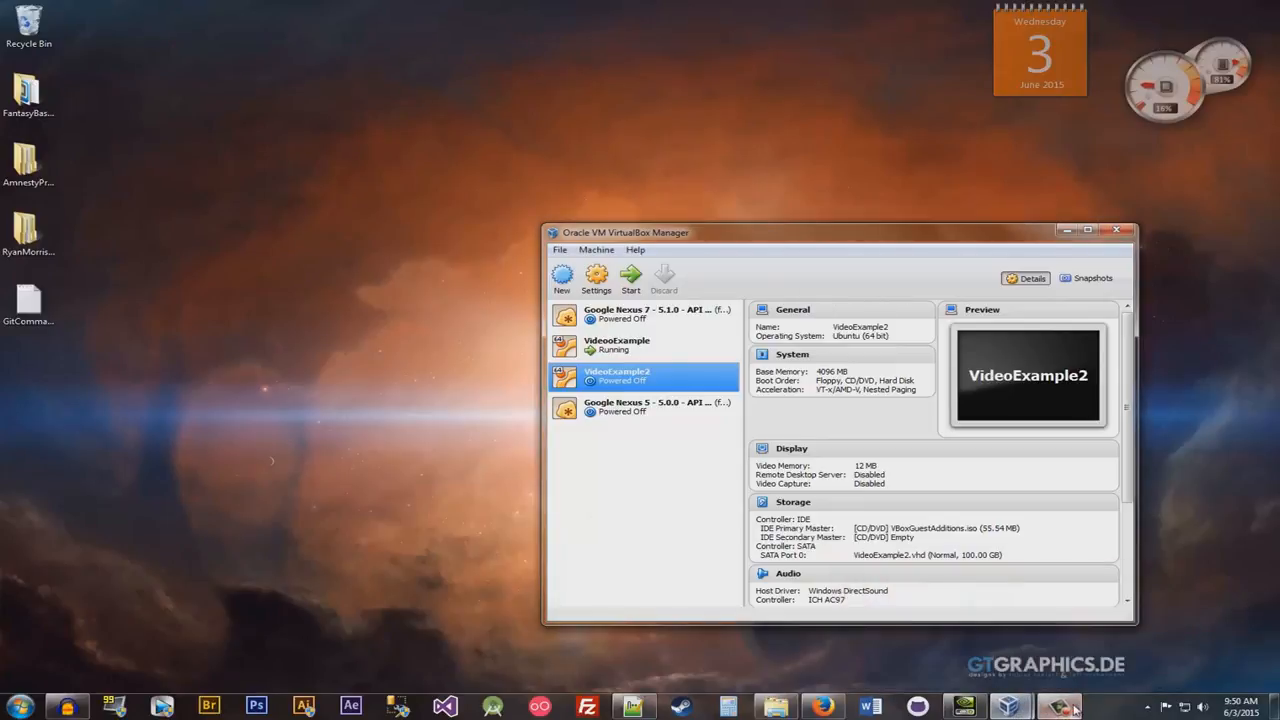
{"action": "mouse_move", "coordinate": [1074, 708]}
{"action": "left_click", "coordinate": [1095, 625]}
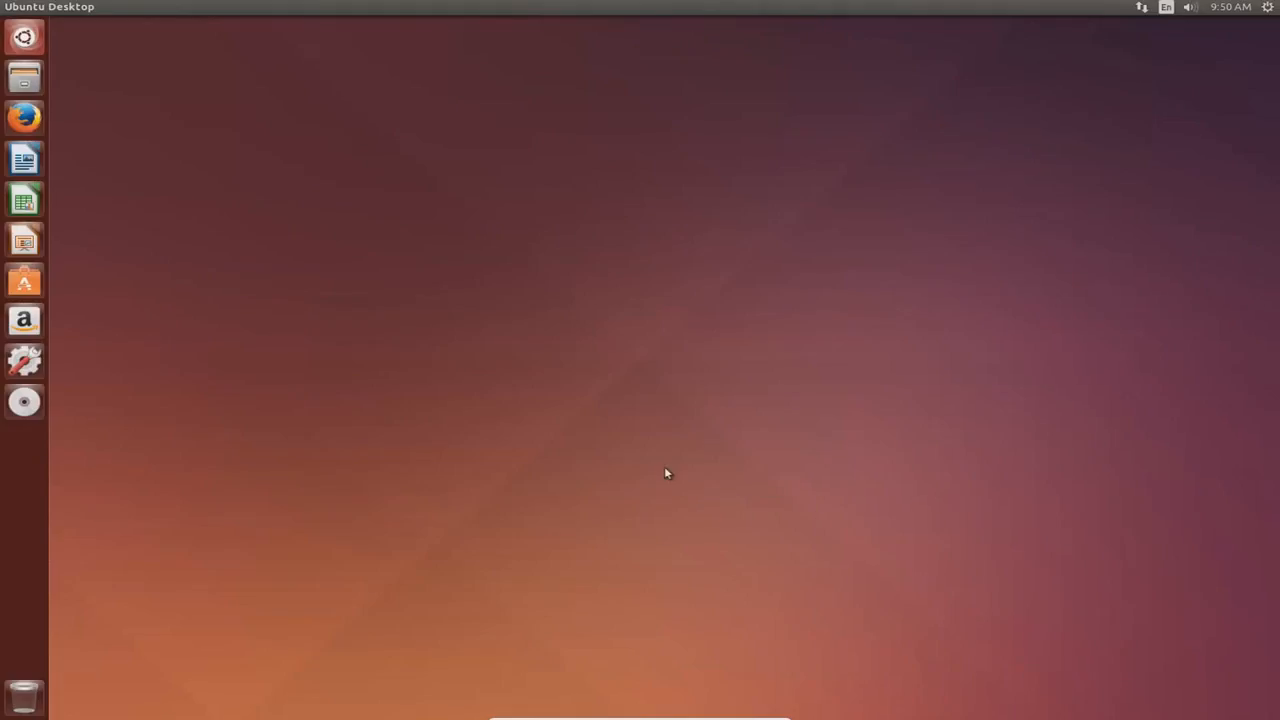